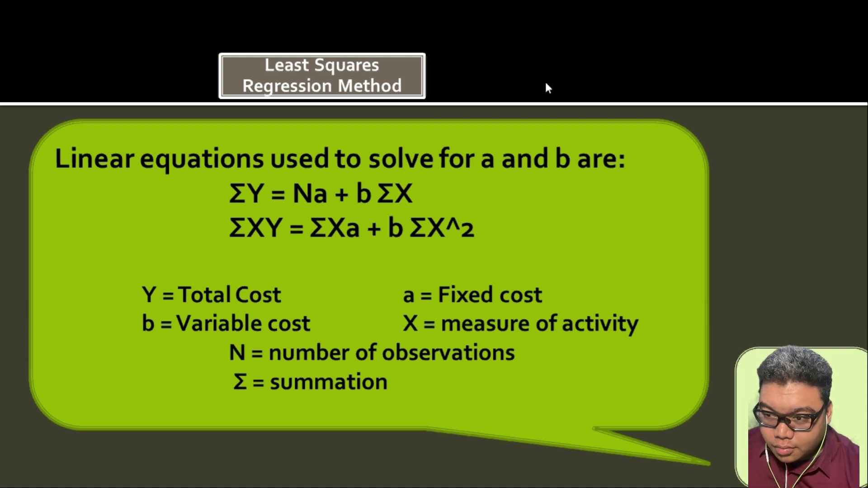
{"action": "left_click", "coordinate": [544, 80]}
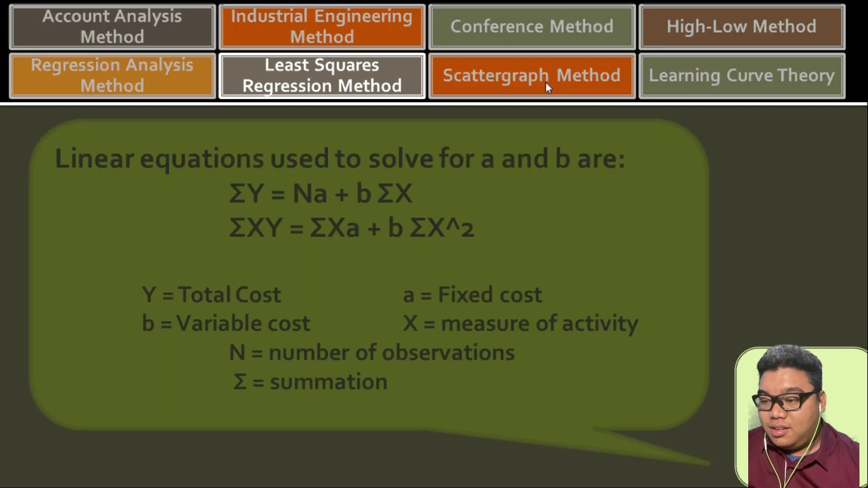
{"action": "left_click", "coordinate": [546, 82]}
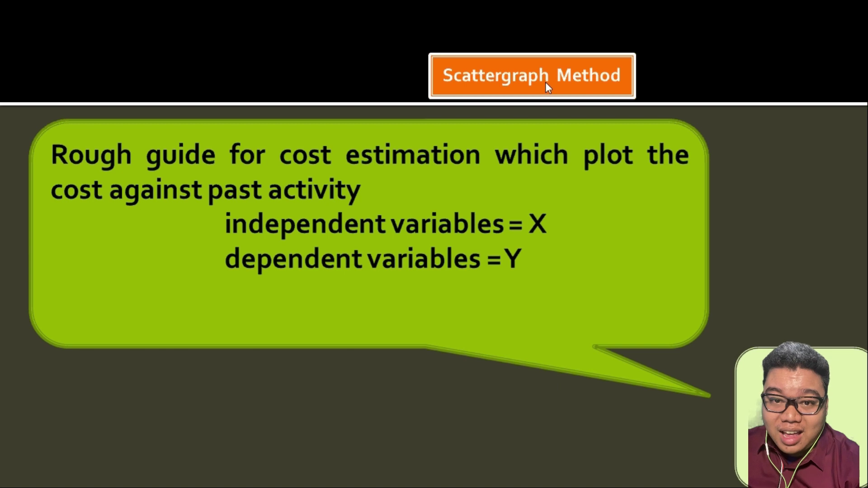
{"action": "key", "text": "Right"}
{"action": "key", "text": "Right"}
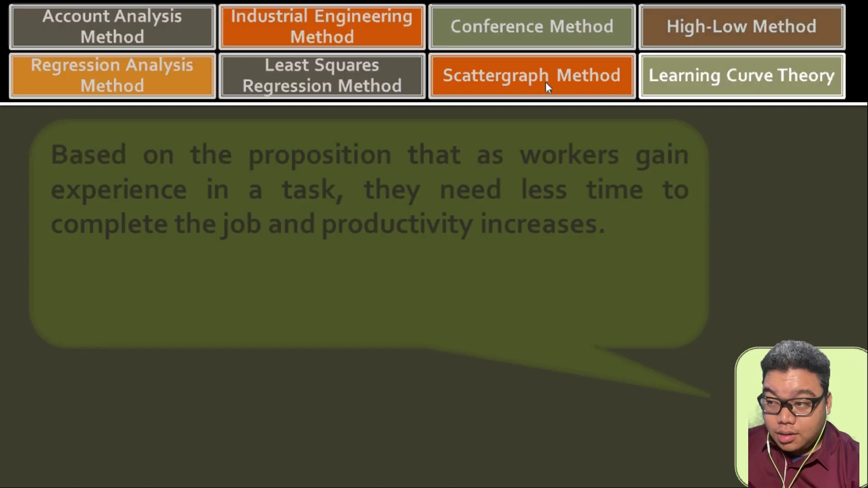
{"action": "key", "text": "Right"}
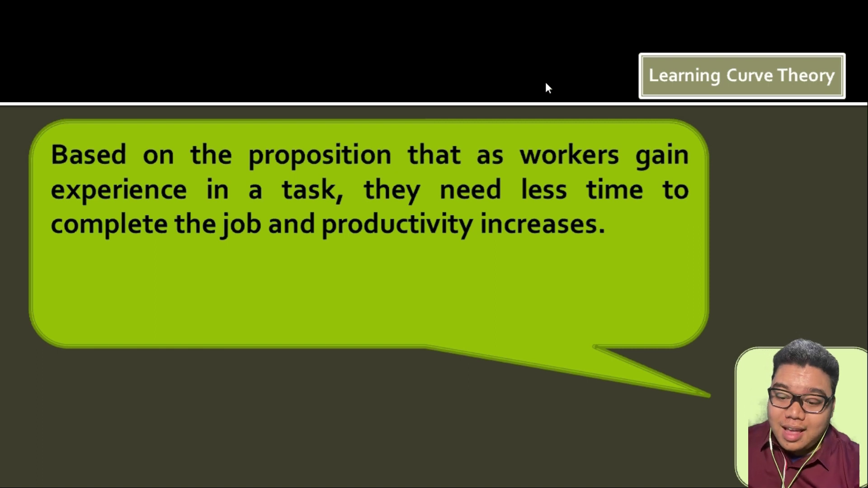
Switch to the Midterm 2 and 3 solving workbook in Excel and examine the maintenance costs problem on the Cost Estimation sheet
{"action": "key", "text": "alt+Tab"}
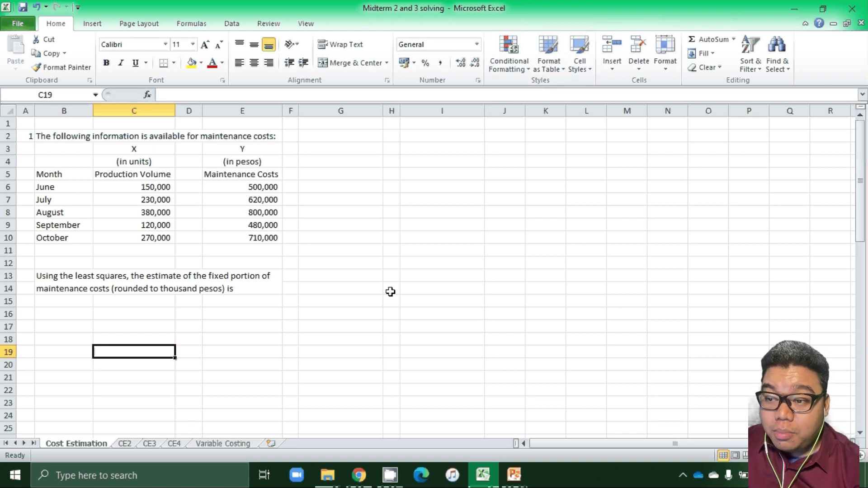
{"action": "left_click", "coordinate": [515, 128]}
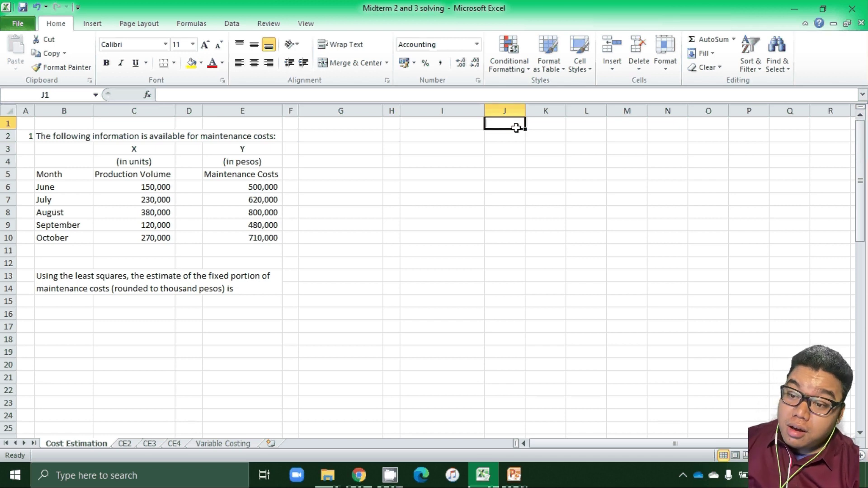
{"action": "key", "text": "Down"}
{"action": "key", "text": "Down"}
{"action": "key", "text": "Down"}
{"action": "key", "text": "Down"}
{"action": "key", "text": "Down"}
{"action": "key", "text": "Down"}
{"action": "key", "text": "Down"}
{"action": "key", "text": "Down"}
{"action": "key", "text": "Down"}
{"action": "key", "text": "Down"}
{"action": "key", "text": "Down"}
{"action": "key", "text": "Down"}
{"action": "key", "text": "Down"}
{"action": "key", "text": "Down"}
{"action": "key", "text": "Left"}
{"action": "key", "text": "Left"}
{"action": "key", "text": "Left"}
{"action": "key", "text": "Left"}
{"action": "key", "text": "Left"}
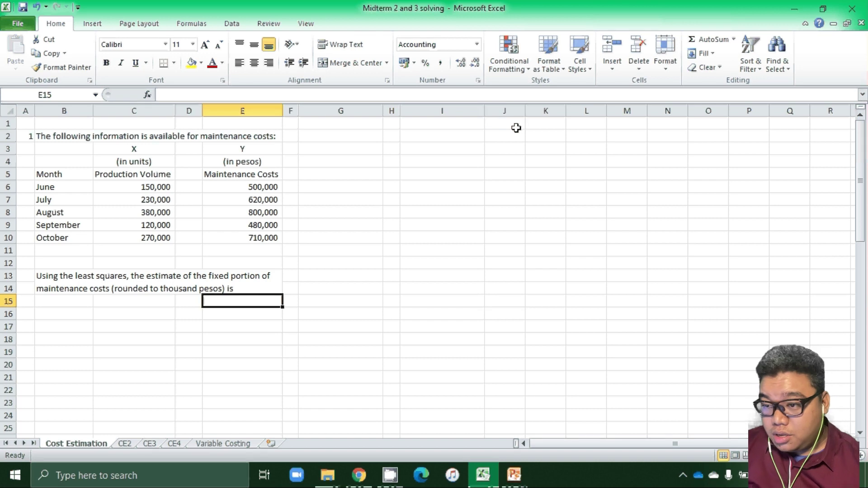
{"action": "key", "text": "Up"}
{"action": "key", "text": "Up"}
{"action": "key", "text": "Up"}
{"action": "key", "text": "Up"}
{"action": "key", "text": "Up"}
{"action": "key", "text": "Up"}
{"action": "key", "text": "Up"}
{"action": "key", "text": "Up"}
{"action": "key", "text": "Up"}
{"action": "key", "text": "Right"}
{"action": "key", "text": "Right"}
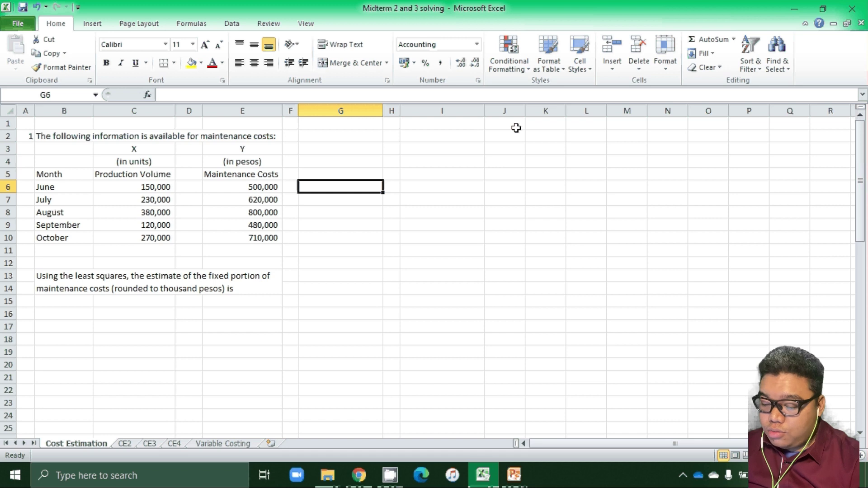
Handwrite the first least squares equation, ΣY = Na + bΣX, on the first line of the lined page
{"action": "mouse_move", "coordinate": [485, 13]}
{"action": "left_mouse_down"}
{"action": "mouse_move", "coordinate": [498, 10]}
{"action": "mouse_move", "coordinate": [496, 26]}
{"action": "mouse_move", "coordinate": [505, 22]}
{"action": "left_mouse_up"}
{"action": "left_click", "coordinate": [515, 17]}
{"action": "mouse_move", "coordinate": [509, 12]}
{"action": "left_mouse_down"}
{"action": "mouse_move", "coordinate": [508, 31]}
{"action": "mouse_move", "coordinate": [541, 13]}
{"action": "left_mouse_up"}
{"action": "mouse_move", "coordinate": [549, 17]}
{"action": "left_mouse_down"}
{"action": "mouse_move", "coordinate": [550, 24]}
{"action": "mouse_move", "coordinate": [564, 18]}
{"action": "left_mouse_up"}
{"action": "mouse_move", "coordinate": [560, 13]}
{"action": "left_mouse_down"}
{"action": "mouse_move", "coordinate": [560, 24]}
{"action": "mouse_move", "coordinate": [575, 26]}
{"action": "mouse_move", "coordinate": [584, 12]}
{"action": "mouse_move", "coordinate": [607, 29]}
{"action": "left_mouse_up"}
{"action": "left_click_drag", "start_coordinate": [608, 13], "coordinate": [596, 31]}
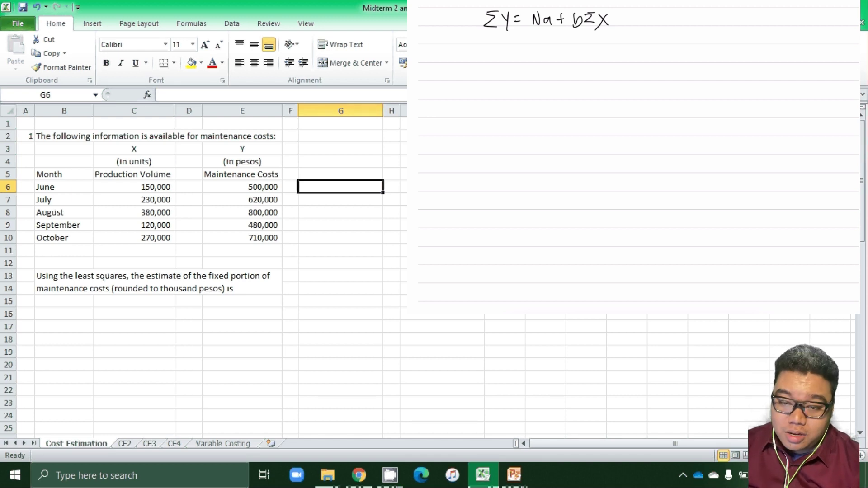
Handwrite the second equation, ΣXY = ΣXa + bΣX², below the first one on the lined page
{"action": "mouse_move", "coordinate": [495, 48]}
{"action": "left_mouse_down"}
{"action": "mouse_move", "coordinate": [484, 49]}
{"action": "mouse_move", "coordinate": [482, 63]}
{"action": "mouse_move", "coordinate": [499, 63]}
{"action": "left_mouse_up"}
{"action": "left_click_drag", "start_coordinate": [497, 49], "coordinate": [508, 61]}
{"action": "mouse_move", "coordinate": [508, 50]}
{"action": "left_mouse_down"}
{"action": "mouse_move", "coordinate": [497, 61]}
{"action": "mouse_move", "coordinate": [511, 57]}
{"action": "left_mouse_up"}
{"action": "left_click_drag", "start_coordinate": [515, 49], "coordinate": [510, 67]}
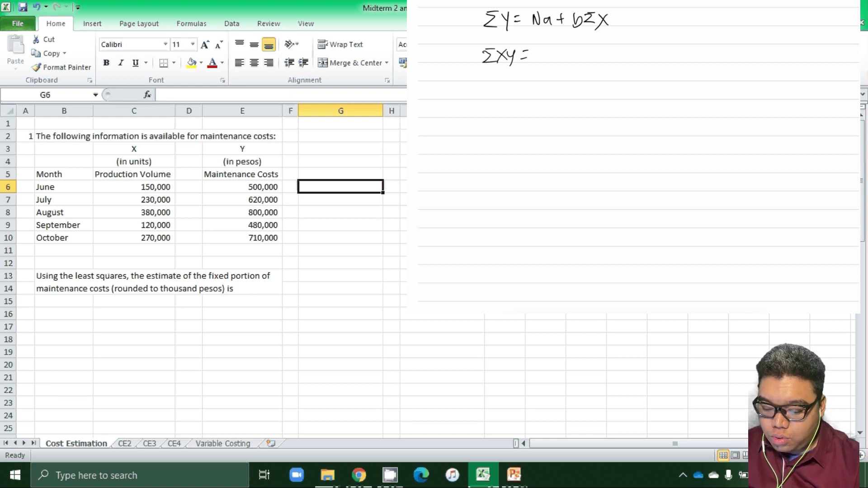
{"action": "mouse_move", "coordinate": [538, 49]}
{"action": "left_mouse_down"}
{"action": "mouse_move", "coordinate": [557, 60]}
{"action": "mouse_move", "coordinate": [548, 62]}
{"action": "left_mouse_up"}
{"action": "mouse_move", "coordinate": [564, 53]}
{"action": "left_mouse_down"}
{"action": "mouse_move", "coordinate": [596, 63]}
{"action": "mouse_move", "coordinate": [606, 53]}
{"action": "left_mouse_up"}
{"action": "mouse_move", "coordinate": [622, 49]}
{"action": "left_mouse_down"}
{"action": "mouse_move", "coordinate": [633, 62]}
{"action": "mouse_move", "coordinate": [620, 64]}
{"action": "mouse_move", "coordinate": [642, 56]}
{"action": "left_mouse_up"}
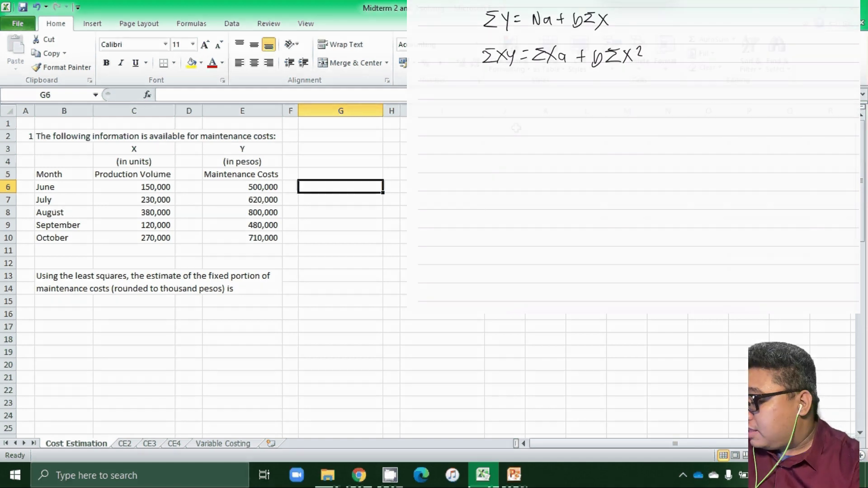
Label cell B11, directly below October, as Summation
{"action": "key", "text": "Return"}
{"action": "key", "text": "Left"}
{"action": "key", "text": "Left"}
{"action": "key", "text": "Left"}
{"action": "key", "text": "Down"}
{"action": "key", "text": "Down"}
{"action": "key", "text": "Down"}
{"action": "key", "text": "Down"}
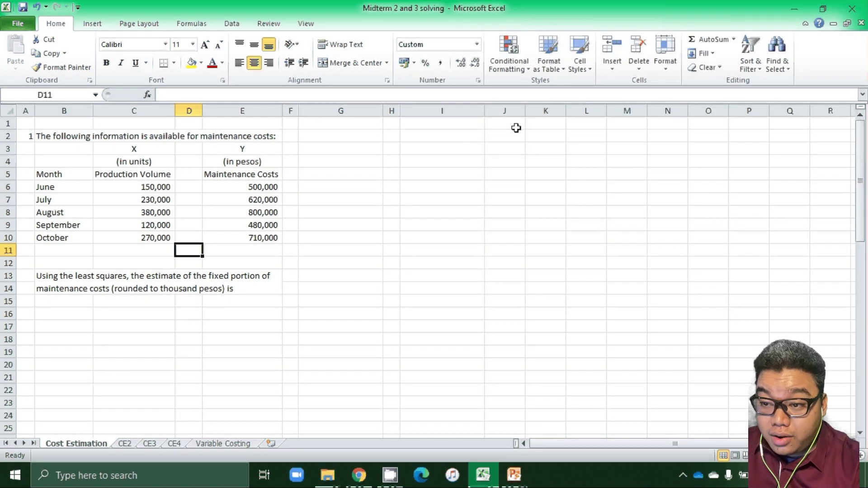
{"action": "key", "text": "Left"}
{"action": "key", "text": "Left"}
{"action": "type", "text": "Su"}
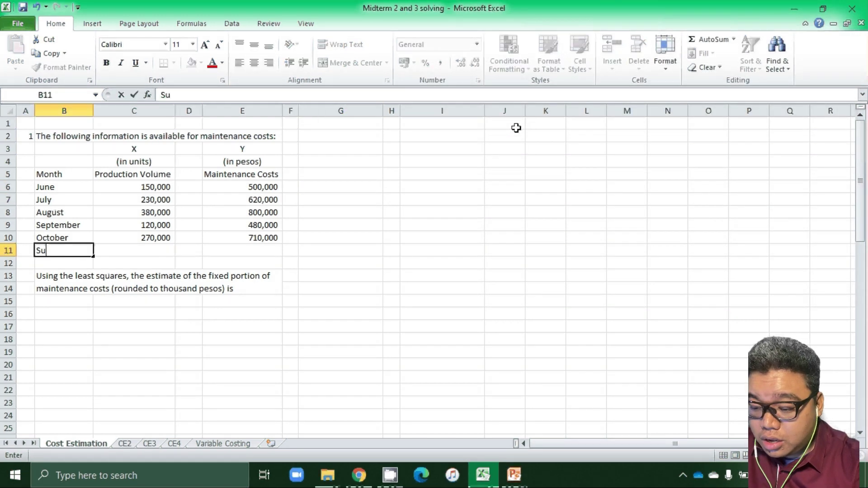
{"action": "type", "text": "mmation"}
{"action": "key", "text": "Tab"}
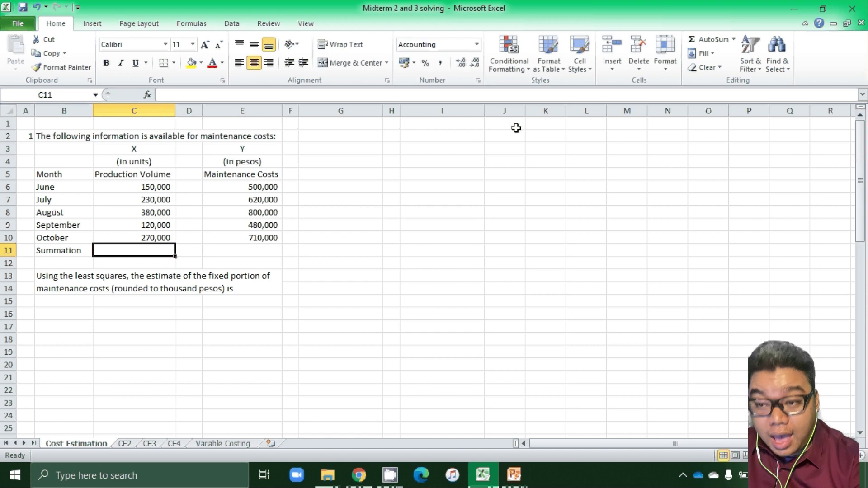
Total the Production Volume column in C11 and the Maintenance Costs column in E11 with AutoSum
{"action": "key", "text": "alt+equal"}
{"action": "key", "text": "Return"}
{"action": "key", "text": "Up"}
{"action": "key", "text": "Up"}
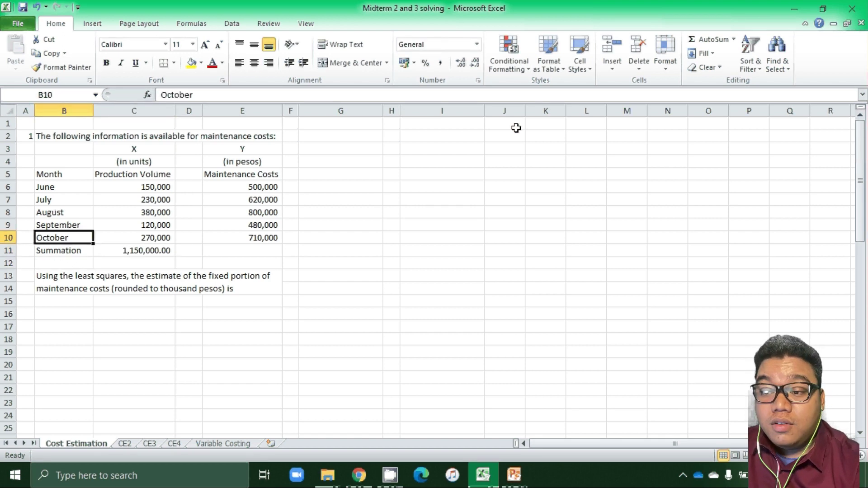
{"action": "key", "text": "Down"}
{"action": "key", "text": "Down"}
{"action": "key", "text": "Right"}
{"action": "key", "text": "Right"}
{"action": "key", "text": "Right"}
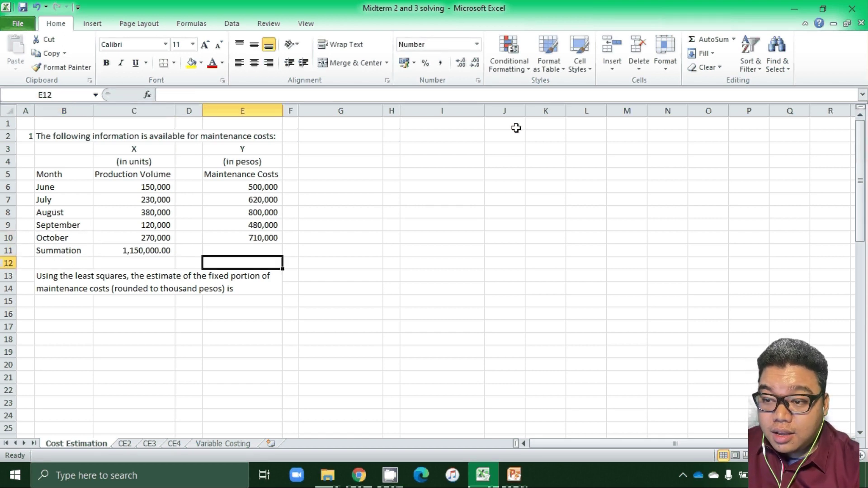
{"action": "key", "text": "Up"}
{"action": "key", "text": "alt+equal"}
{"action": "key", "text": "Return"}
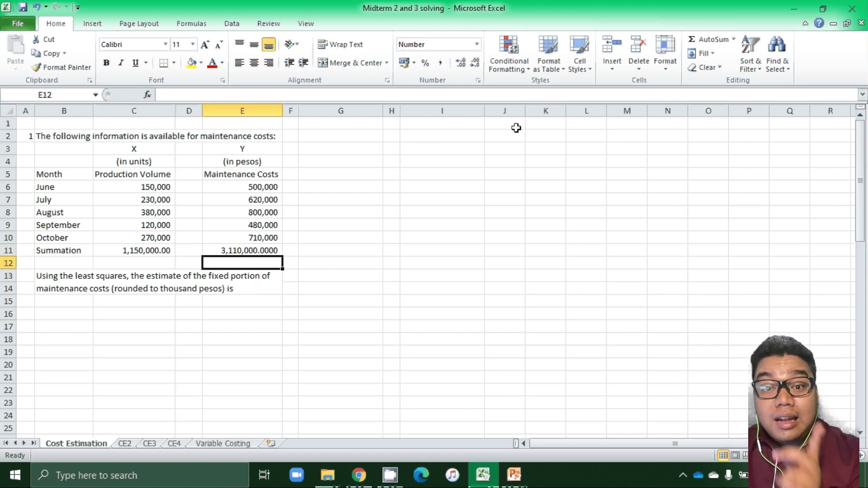
Label cell B12, below Summation, as observations
{"action": "key", "text": "Left"}
{"action": "key", "text": "Left"}
{"action": "key", "text": "Left"}
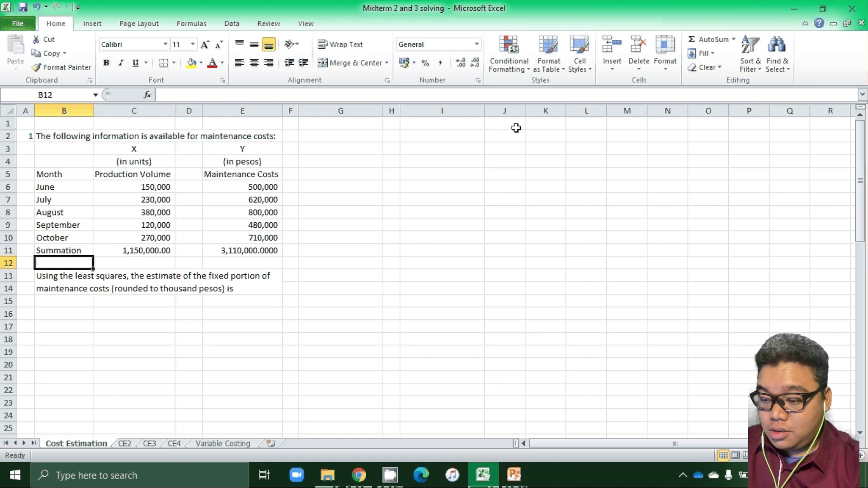
{"action": "type", "text": "observatio"}
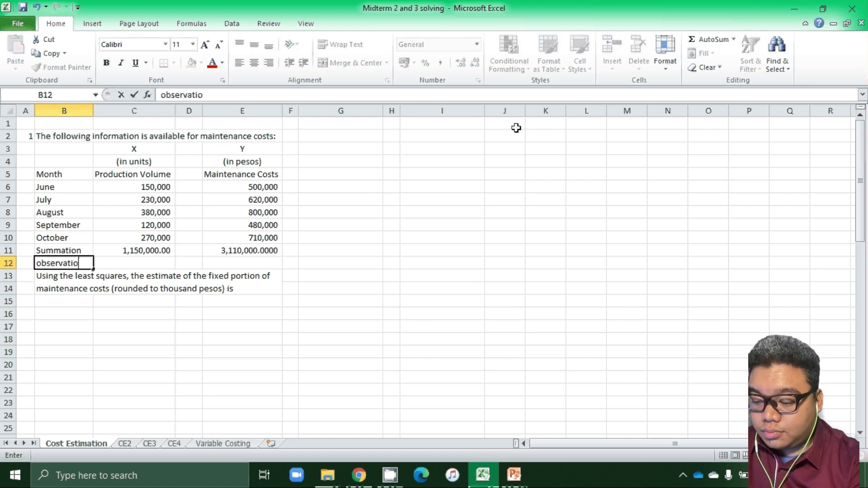
{"action": "type", "text": "ns"}
{"action": "key", "text": "Tab"}
Count the months in C12 with the formula =COUNTA(B6:B10)
{"action": "type", "text": "=c"}
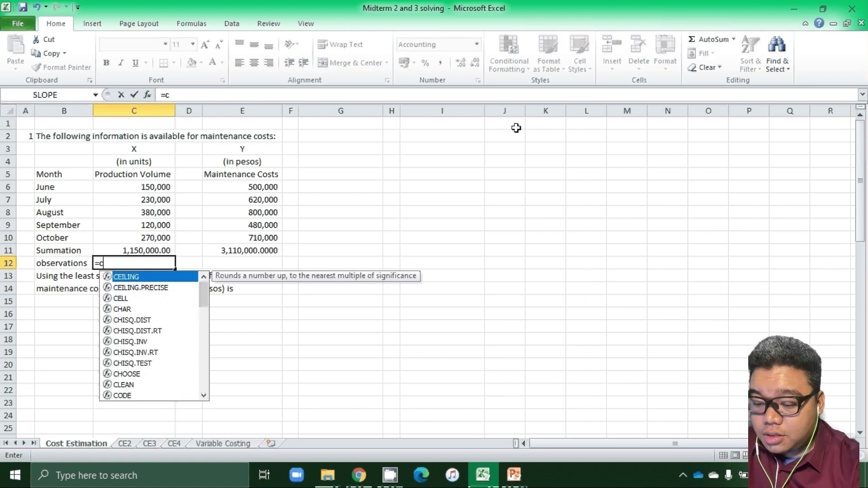
{"action": "type", "text": "ounta"}
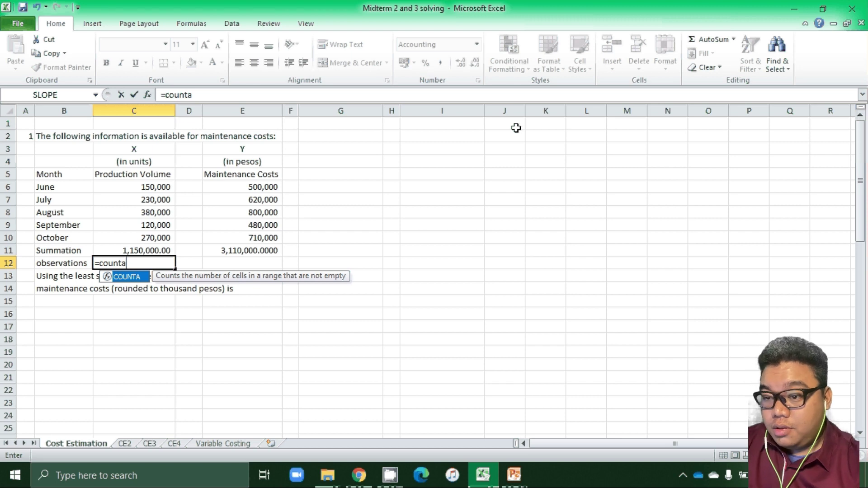
{"action": "type", "text": "("}
{"action": "key", "text": "Up"}
{"action": "key", "text": "Up"}
{"action": "key", "text": "Up"}
{"action": "key", "text": "Up"}
{"action": "key", "text": "Up"}
{"action": "key", "text": "Up"}
{"action": "key", "text": "Left"}
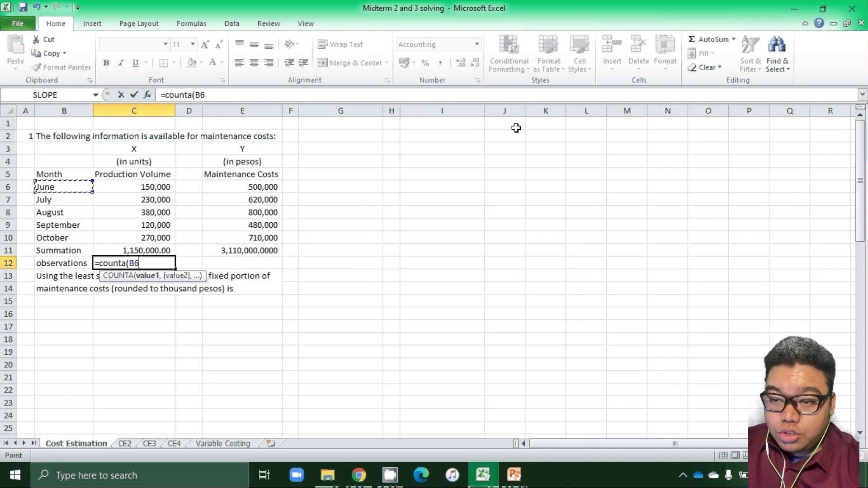
{"action": "key", "text": "shift+Down"}
{"action": "key", "text": "shift+Down"}
{"action": "key", "text": "shift+Down"}
{"action": "key", "text": "shift+Down"}
{"action": "type", "text": ")"}
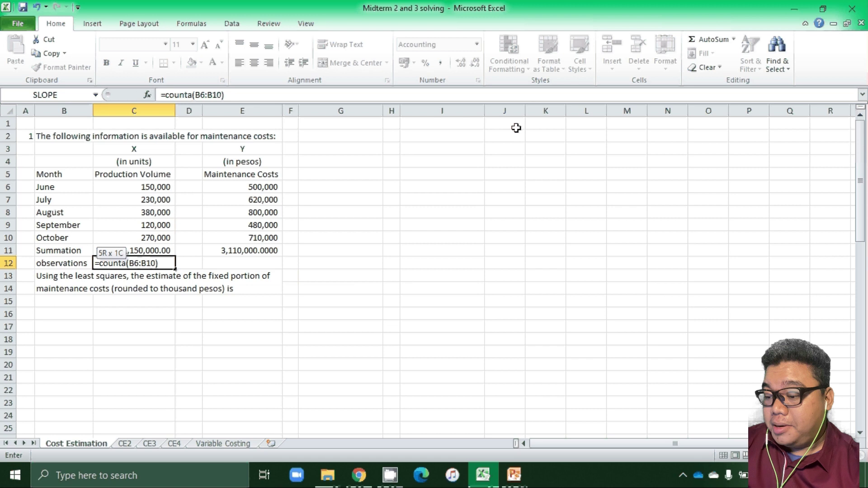
{"action": "key", "text": "Tab"}
Add the column heading X*Y in cell G4
{"action": "key", "text": "Tab"}
{"action": "key", "text": "Right"}
{"action": "key", "text": "Right"}
{"action": "key", "text": "Up"}
{"action": "key", "text": "Up"}
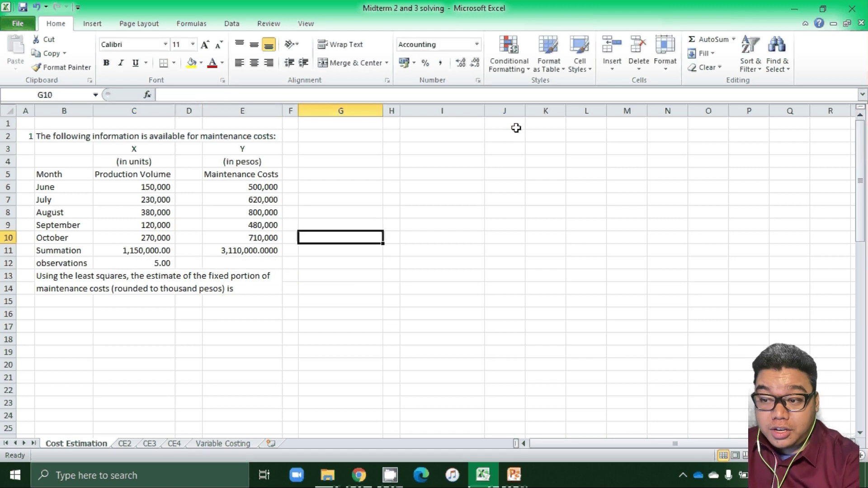
{"action": "key", "text": "Up"}
{"action": "key", "text": "Up"}
{"action": "key", "text": "Up"}
{"action": "key", "text": "Up"}
{"action": "key", "text": "Up"}
{"action": "key", "text": "Up"}
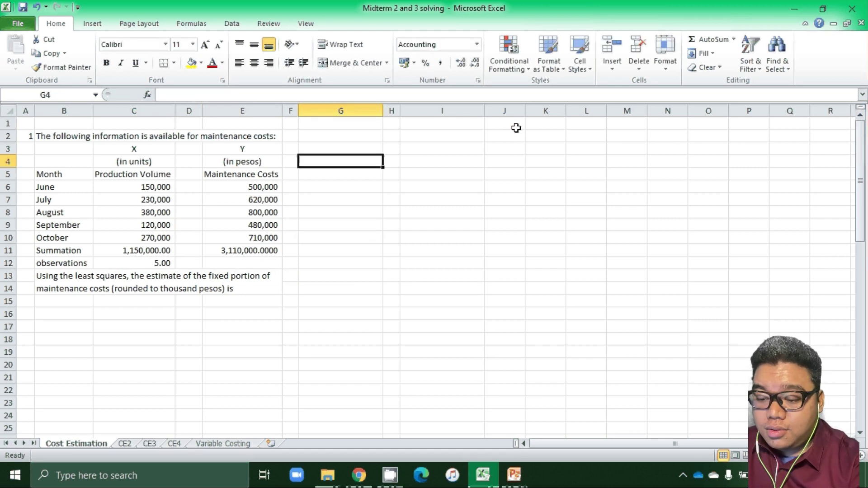
{"action": "type", "text": "X"}
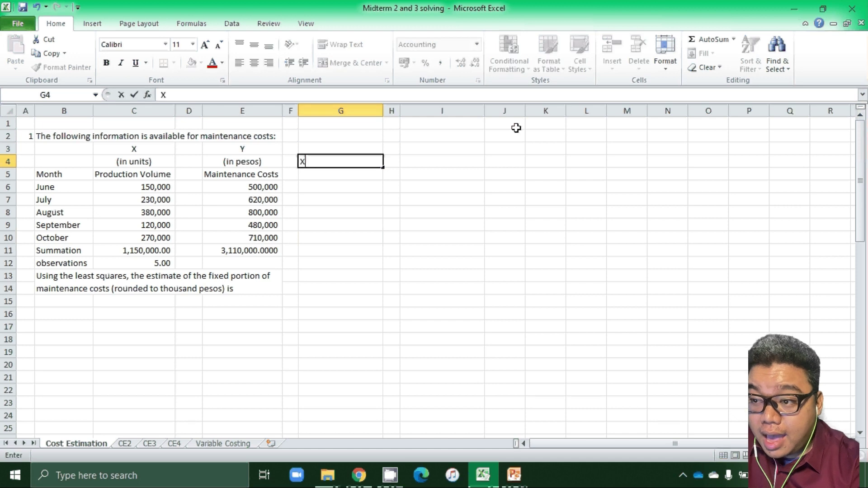
{"action": "type", "text": "*Y"}
{"action": "key", "text": "Return"}
Multiply June's production volume by its maintenance costs in G6 with the formula =C6*E6
{"action": "key", "text": "Return"}
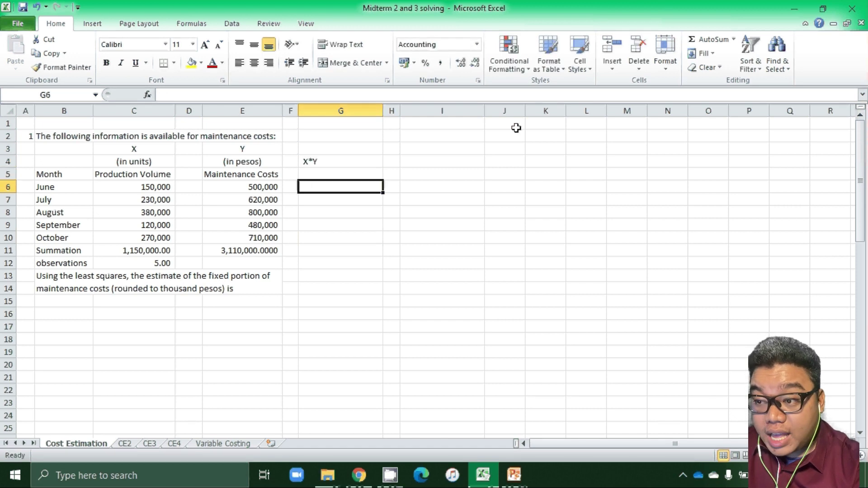
{"action": "type", "text": "="}
{"action": "key", "text": "Left"}
{"action": "key", "text": "Left"}
{"action": "key", "text": "Left"}
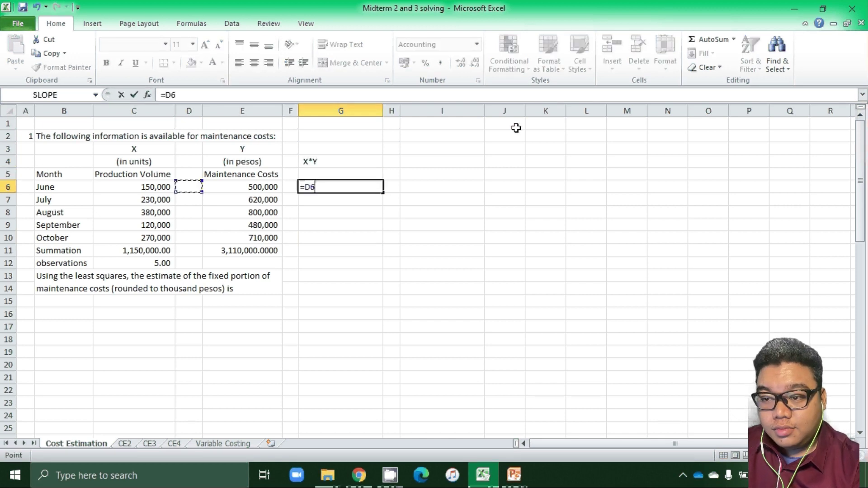
{"action": "key", "text": "Left"}
{"action": "type", "text": "*"}
{"action": "key", "text": "Left"}
{"action": "key", "text": "Left"}
{"action": "key", "text": "Return"}
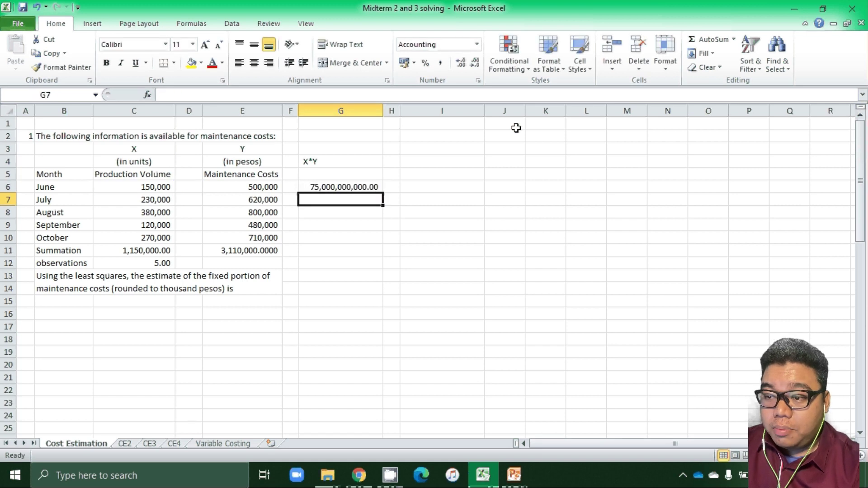
Fill the X*Y formula from G6 down through G10 for the remaining months
{"action": "key", "text": "Up"}
{"action": "key", "text": "shift+Down"}
{"action": "key", "text": "shift+Down"}
{"action": "key", "text": "shift+Down"}
{"action": "key", "text": "shift+Down"}
{"action": "key", "text": "ctrl+d"}
Total the X*Y column in G11 with AutoSum
{"action": "key", "text": "Down"}
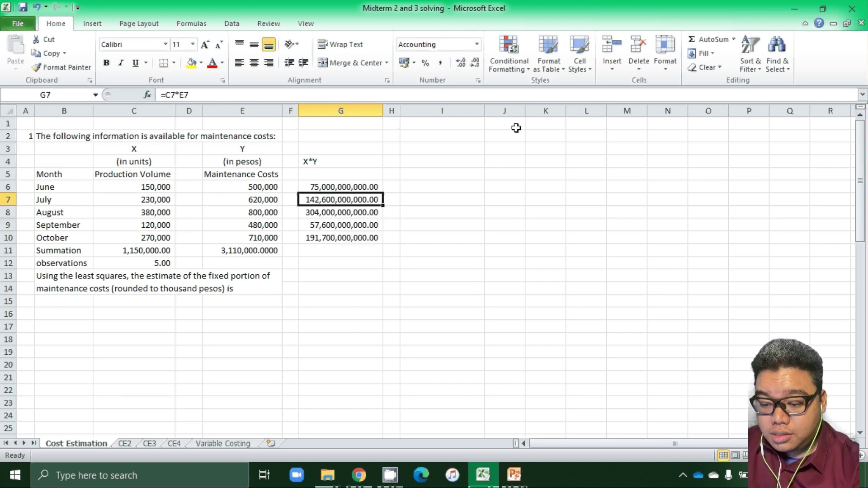
{"action": "key", "text": "Down"}
{"action": "key", "text": "Down"}
{"action": "key", "text": "Down"}
{"action": "key", "text": "Down"}
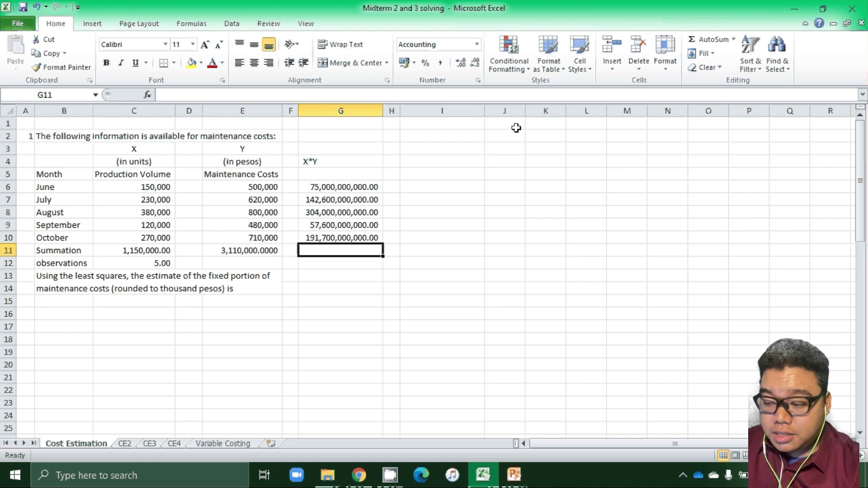
{"action": "key", "text": "alt+equal"}
{"action": "key", "text": "Return"}
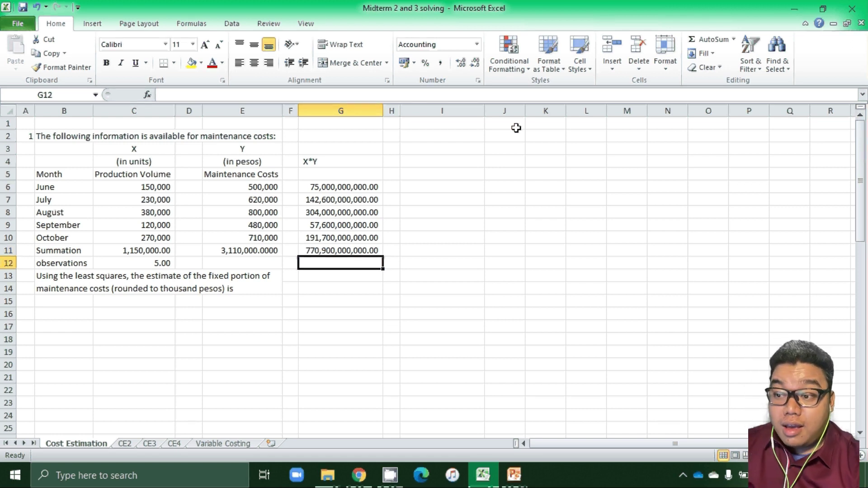
Add the column heading X*X in cell I4
{"action": "key", "text": "Up"}
{"action": "key", "text": "Right"}
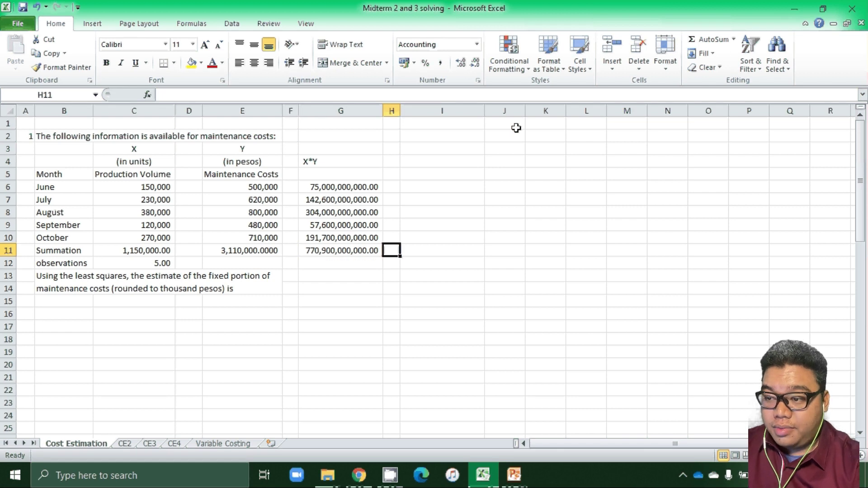
{"action": "key", "text": "Right"}
{"action": "key", "text": "Up"}
{"action": "key", "text": "Up"}
{"action": "key", "text": "Up"}
{"action": "key", "text": "Up"}
{"action": "key", "text": "Up"}
{"action": "key", "text": "Up"}
{"action": "key", "text": "Up"}
{"action": "type", "text": "X"}
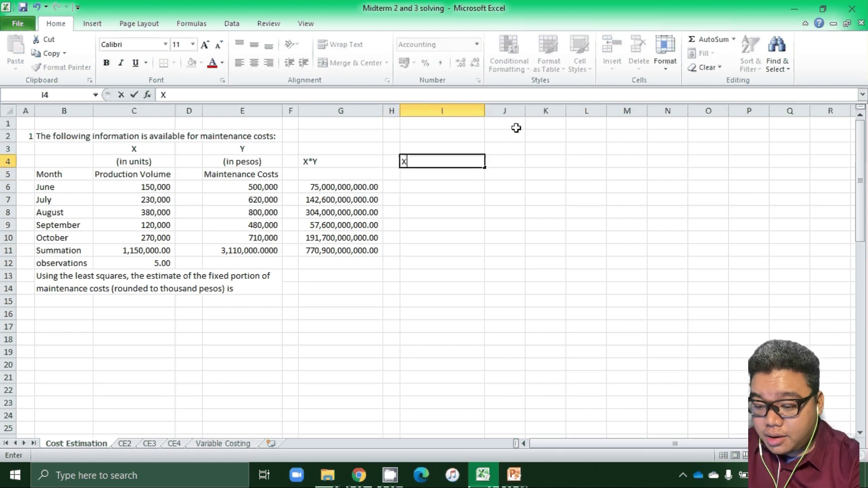
{"action": "type", "text": "*X"}
{"action": "key", "text": "Return"}
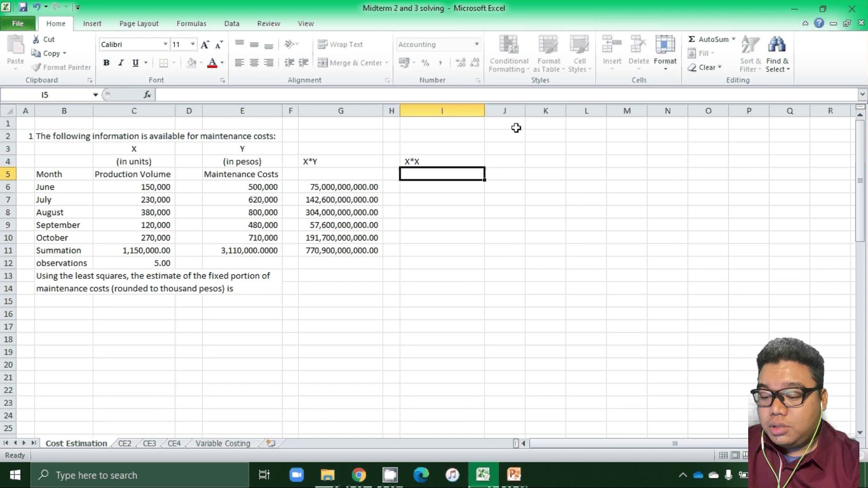
Square June's production volume in I6 with the formula =C6*C6
{"action": "key", "text": "Down"}
{"action": "type", "text": "="}
{"action": "key", "text": "Left"}
{"action": "key", "text": "Left"}
{"action": "key", "text": "Left"}
{"action": "key", "text": "Left"}
{"action": "key", "text": "Left"}
{"action": "key", "text": "Left"}
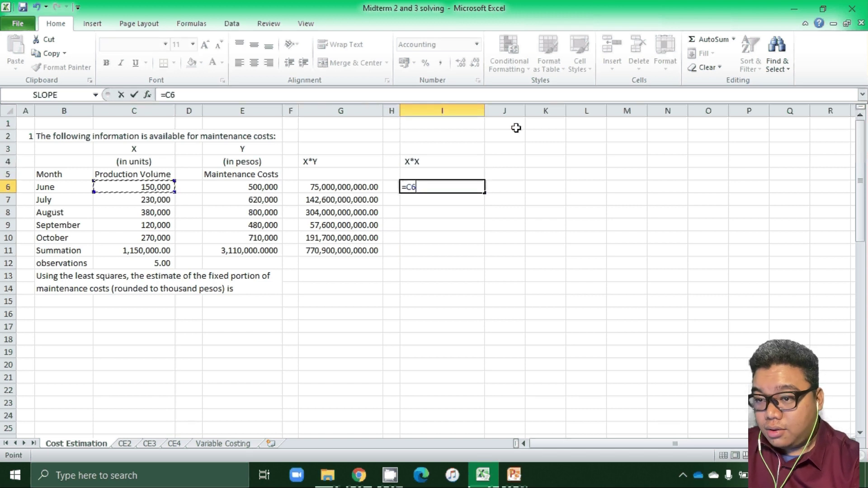
{"action": "type", "text": "*"}
{"action": "key", "text": "Left"}
{"action": "key", "text": "Left"}
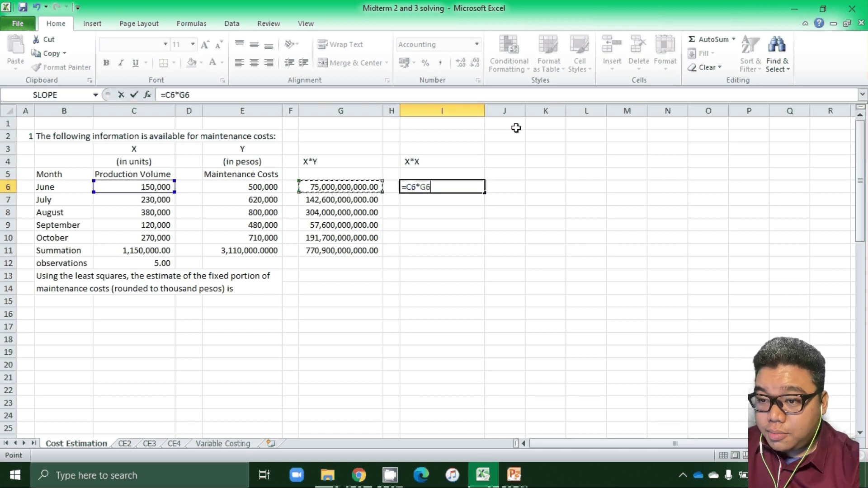
{"action": "key", "text": "Return"}
Fill the X*X formula from I6 down through I10 for the remaining months
{"action": "key", "text": "Up"}
{"action": "key", "text": "shift+Down"}
{"action": "key", "text": "shift+Down"}
{"action": "key", "text": "shift+Down"}
{"action": "key", "text": "shift+Down"}
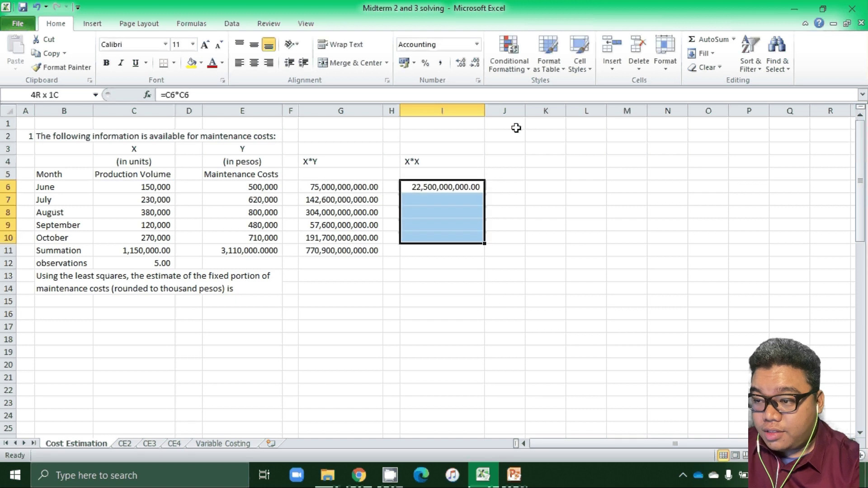
{"action": "key", "text": "ctrl+d"}
Total the X*X column in I11 with AutoSum
{"action": "key", "text": "Down"}
{"action": "key", "text": "Down"}
{"action": "key", "text": "Down"}
{"action": "key", "text": "Down"}
{"action": "key", "text": "Down"}
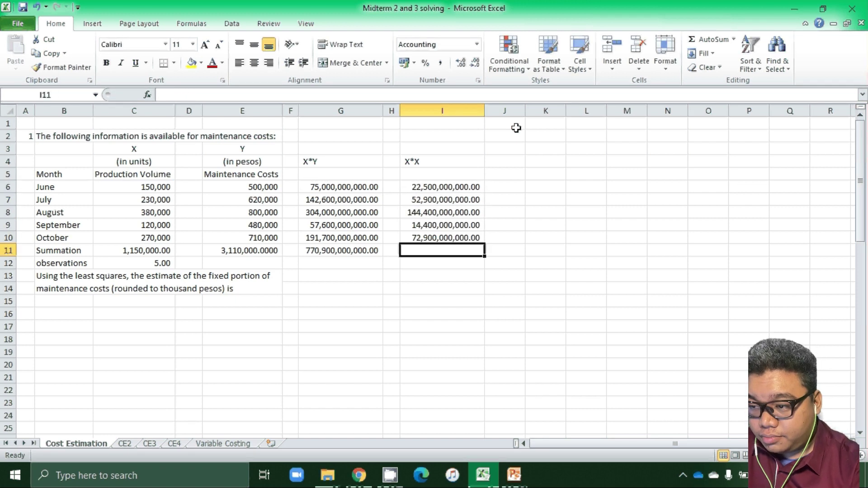
{"action": "key", "text": "alt+equal"}
{"action": "key", "text": "Return"}
Start a summary in row 16 with the label X in E16, an equals sign in F16 and G16 linked to the production volume total in C11
{"action": "key", "text": "Down"}
{"action": "key", "text": "Down"}
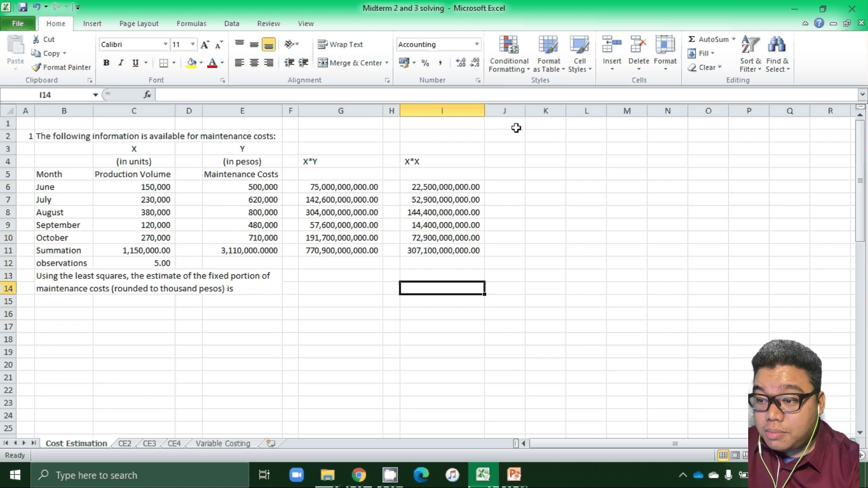
{"action": "key", "text": "Down"}
{"action": "key", "text": "Left"}
{"action": "key", "text": "Left"}
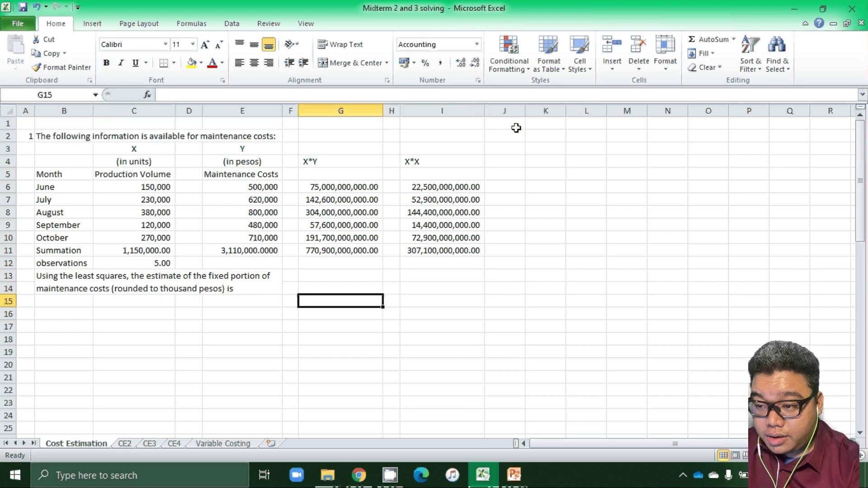
{"action": "key", "text": "Left"}
{"action": "key", "text": "Left"}
{"action": "key", "text": "Down"}
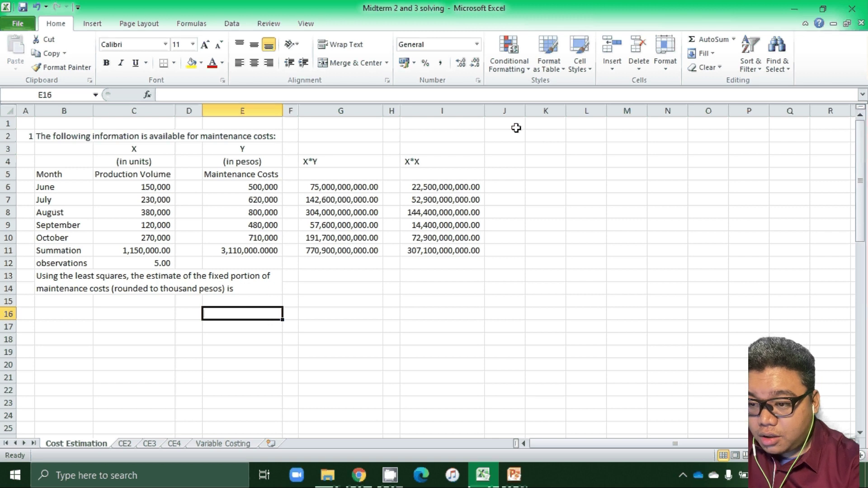
{"action": "type", "text": "X"}
{"action": "key", "text": "Tab"}
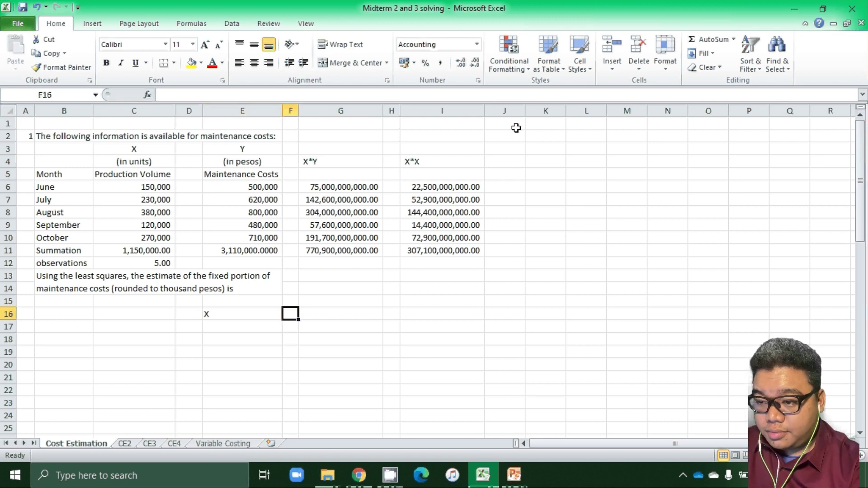
{"action": "type", "text": "="}
{"action": "key", "text": "Tab"}
{"action": "type", "text": "="}
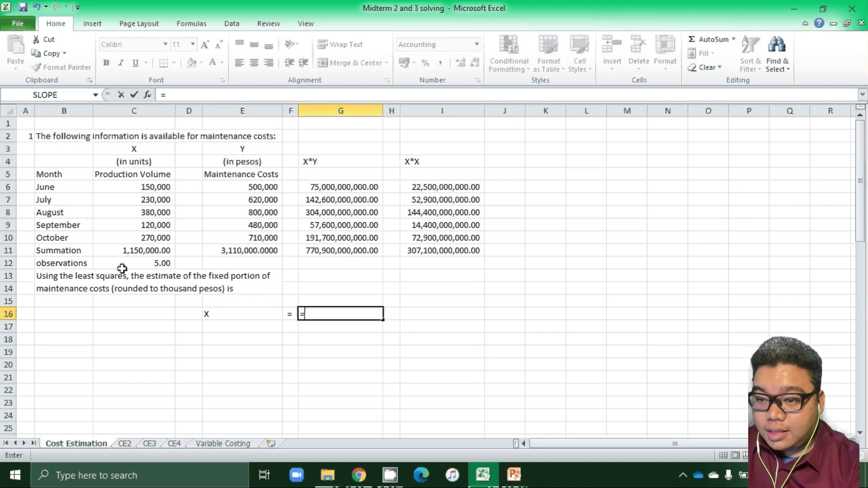
{"action": "left_click", "coordinate": [127, 253]}
{"action": "key", "text": "Return"}
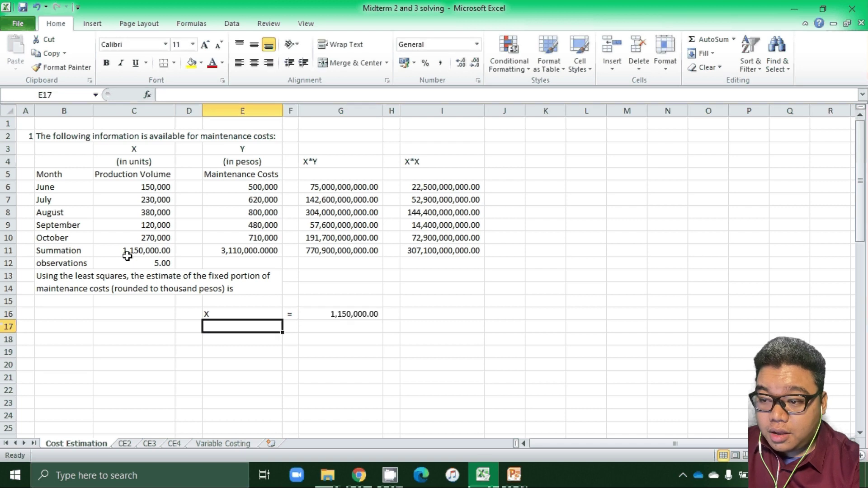
Add an N row in row 17 with an equals sign and G17 linked to the number of observations in C12
{"action": "type", "text": "N"}
{"action": "key", "text": "Tab"}
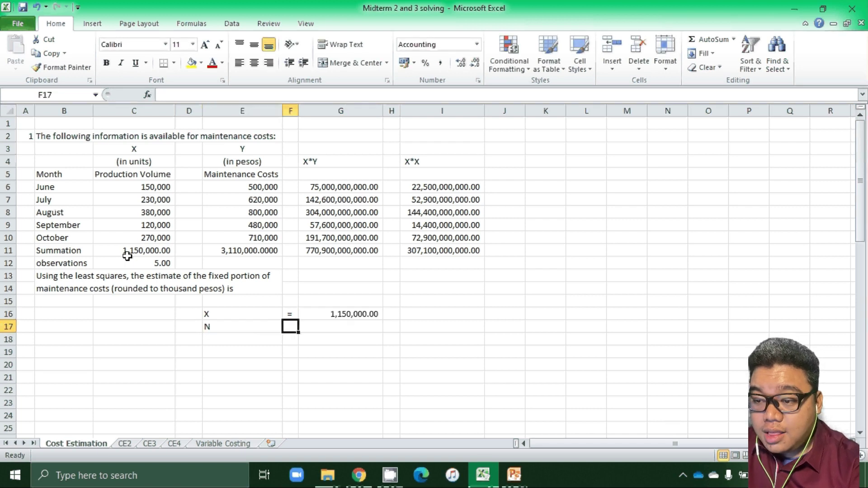
{"action": "type", "text": "="}
{"action": "key", "text": "Tab"}
{"action": "type", "text": "="}
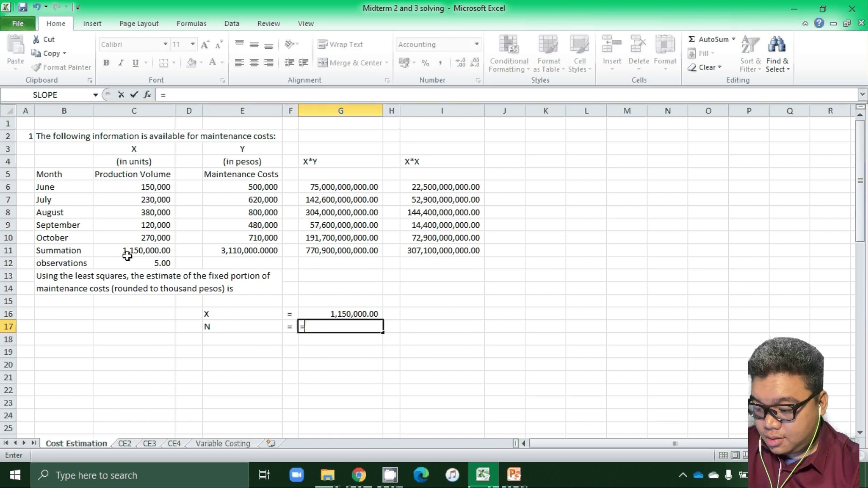
{"action": "left_click", "coordinate": [138, 260]}
{"action": "key", "text": "Return"}
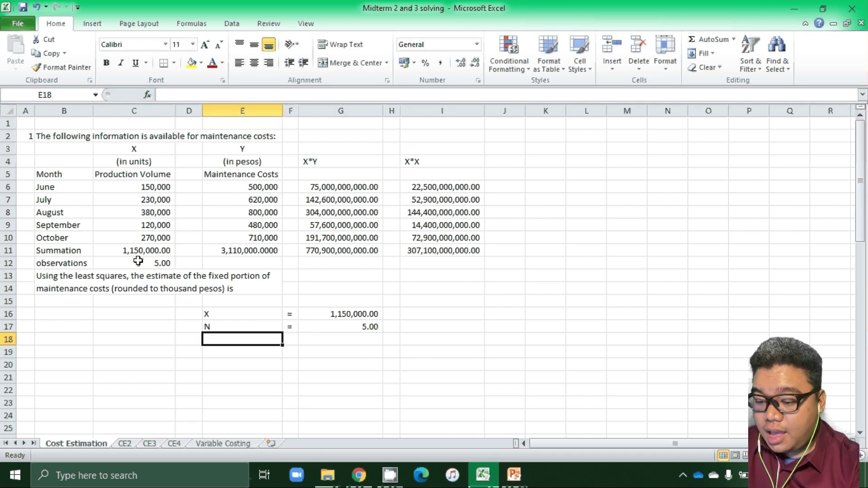
Add a Y row in row 18 with an equals sign and G18 linked to the maintenance costs total in E11
{"action": "type", "text": "Y"}
{"action": "key", "text": "Tab"}
{"action": "type", "text": "="}
{"action": "key", "text": "Tab"}
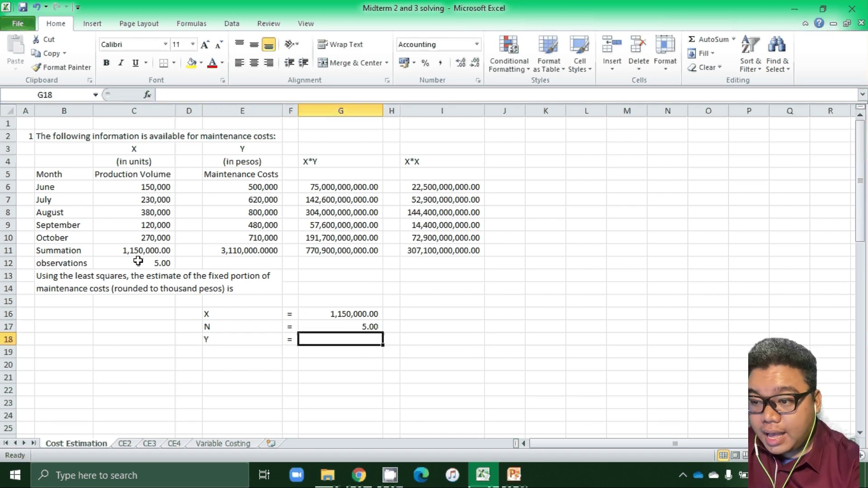
{"action": "type", "text": "="}
{"action": "left_click", "coordinate": [237, 251]}
{"action": "key", "text": "Return"}
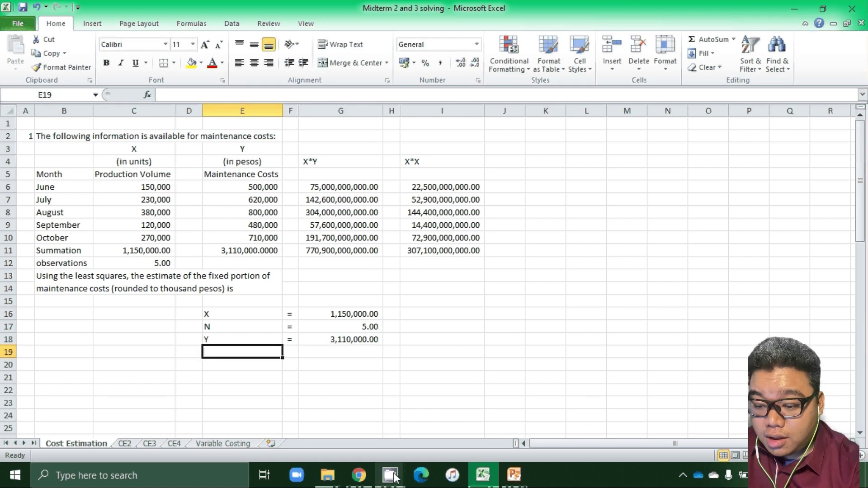
Add an XY row in row 19 with an equals sign and G19 linked to the X*Y total in G11
{"action": "mouse_move", "coordinate": [392, 475]}
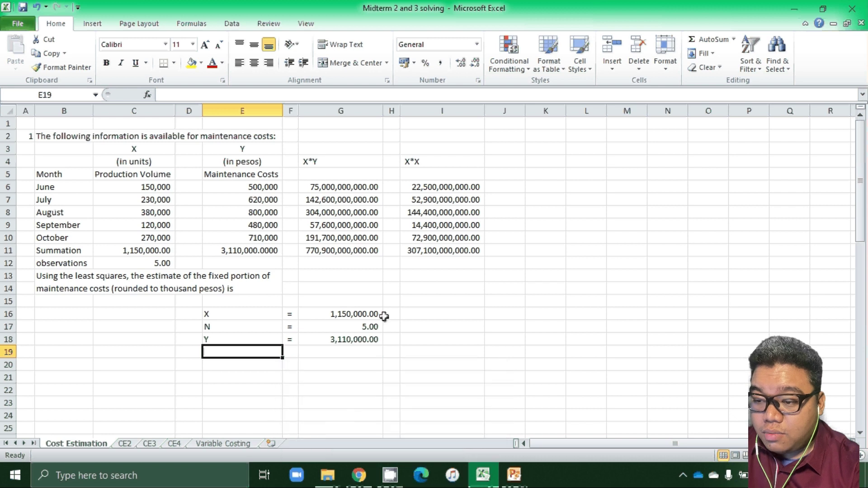
{"action": "type", "text": "XY"}
{"action": "key", "text": "Tab"}
{"action": "type", "text": "="}
{"action": "key", "text": "Tab"}
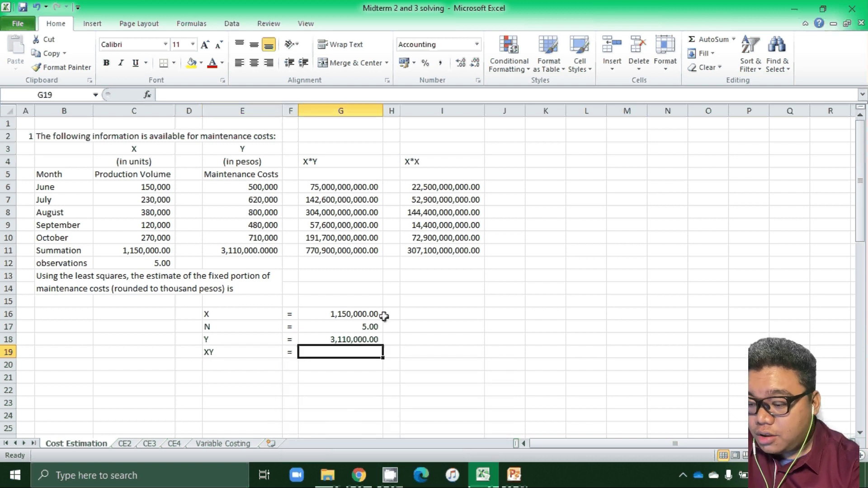
{"action": "type", "text": "="}
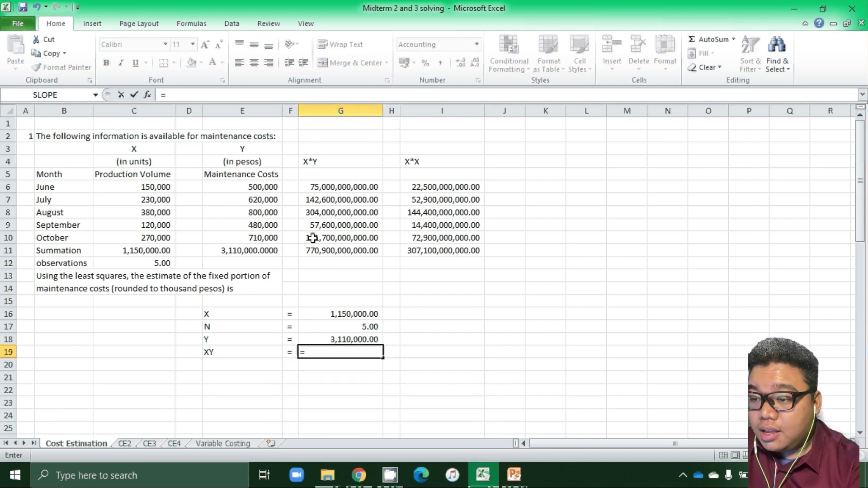
{"action": "left_click", "coordinate": [301, 250]}
{"action": "key", "text": "Return"}
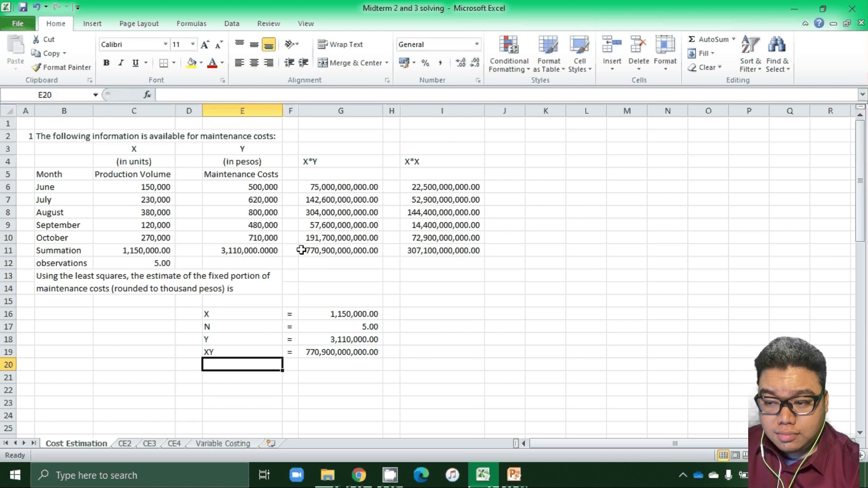
Add an X2 row in row 20 with an equals sign and G20 linked to the X*X total in I11
{"action": "type", "text": "X"}
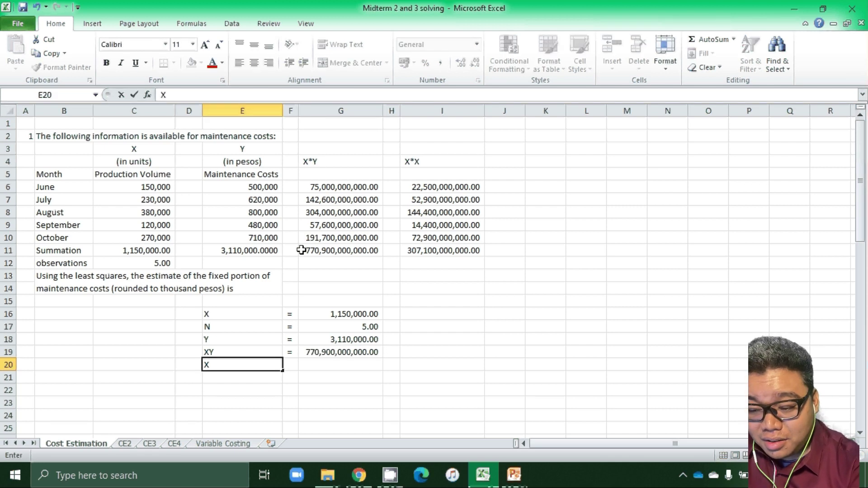
{"action": "type", "text": "2"}
{"action": "key", "text": "Tab"}
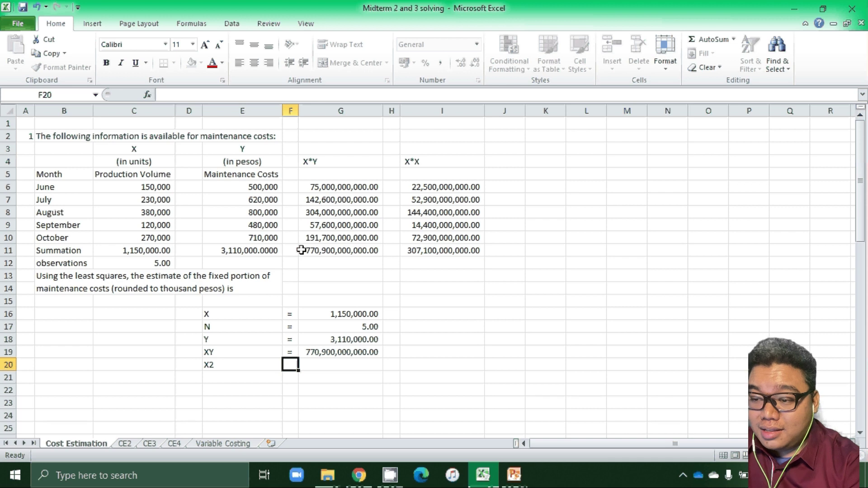
{"action": "type", "text": "="}
{"action": "key", "text": "Tab"}
{"action": "type", "text": "="}
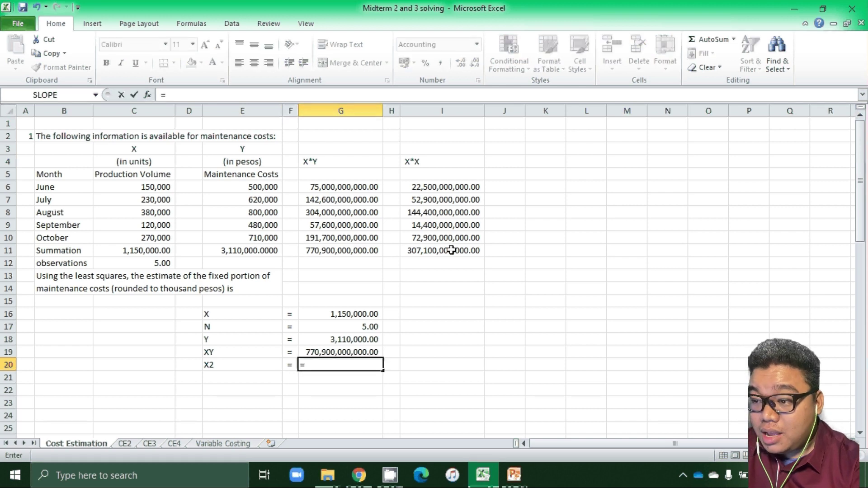
{"action": "left_click", "coordinate": [425, 253]}
{"action": "key", "text": "Return"}
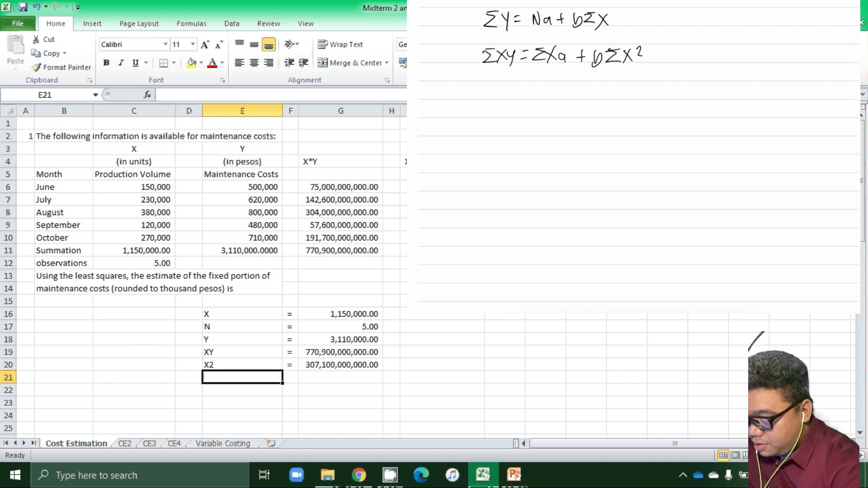
Handwrite the first equation with its values, 3,110,000 = 5a + b1,150,000, under the two general formulas on the notepad
{"action": "mouse_move", "coordinate": [463, 104]}
{"action": "left_mouse_down"}
{"action": "mouse_move", "coordinate": [466, 120]}
{"action": "mouse_move", "coordinate": [488, 109]}
{"action": "mouse_move", "coordinate": [504, 119]}
{"action": "mouse_move", "coordinate": [503, 110]}
{"action": "left_mouse_up"}
{"action": "left_click_drag", "start_coordinate": [512, 108], "coordinate": [521, 109]}
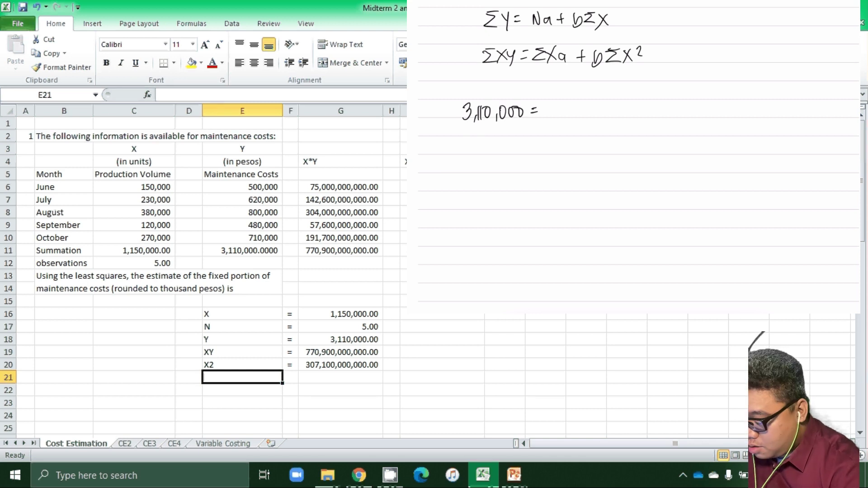
{"action": "mouse_move", "coordinate": [559, 104]}
{"action": "left_mouse_down"}
{"action": "mouse_move", "coordinate": [549, 119]}
{"action": "mouse_move", "coordinate": [590, 119]}
{"action": "mouse_move", "coordinate": [597, 110]}
{"action": "mouse_move", "coordinate": [609, 118]}
{"action": "mouse_move", "coordinate": [611, 109]}
{"action": "mouse_move", "coordinate": [628, 123]}
{"action": "left_mouse_up"}
{"action": "left_click_drag", "start_coordinate": [637, 104], "coordinate": [641, 118]}
{"action": "left_click_drag", "start_coordinate": [644, 104], "coordinate": [667, 121]}
{"action": "left_click_drag", "start_coordinate": [680, 103], "coordinate": [707, 104]}
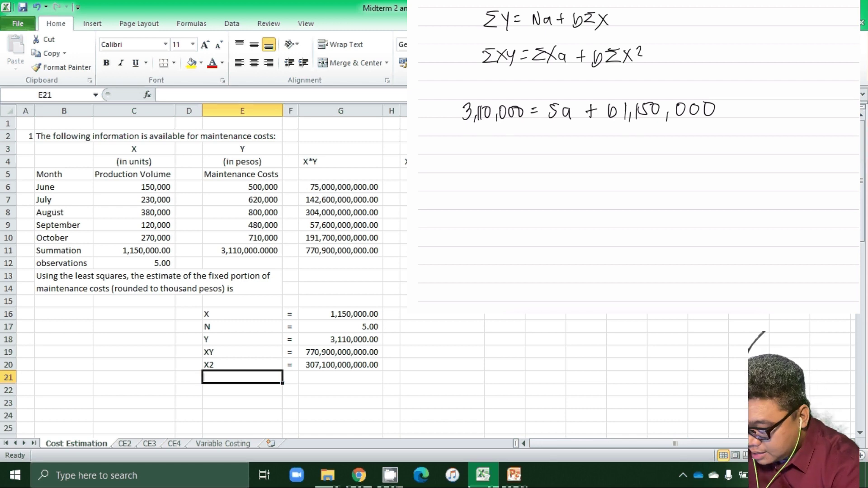
Handwrite the second equation, 770,900,000,000 = 1,150,000a + 307,100,000,000b, below the first one
{"action": "left_click_drag", "start_coordinate": [430, 125], "coordinate": [433, 136]}
{"action": "mouse_move", "coordinate": [439, 124]}
{"action": "left_mouse_down"}
{"action": "mouse_move", "coordinate": [463, 145]}
{"action": "mouse_move", "coordinate": [471, 137]}
{"action": "left_mouse_up"}
{"action": "mouse_move", "coordinate": [480, 127]}
{"action": "left_mouse_down"}
{"action": "mouse_move", "coordinate": [492, 142]}
{"action": "mouse_move", "coordinate": [507, 127]}
{"action": "left_mouse_up"}
{"action": "mouse_move", "coordinate": [516, 126]}
{"action": "left_mouse_down"}
{"action": "mouse_move", "coordinate": [521, 142]}
{"action": "mouse_move", "coordinate": [528, 129]}
{"action": "left_mouse_up"}
{"action": "left_click_drag", "start_coordinate": [534, 128], "coordinate": [551, 127]}
{"action": "left_click_drag", "start_coordinate": [545, 132], "coordinate": [552, 132]}
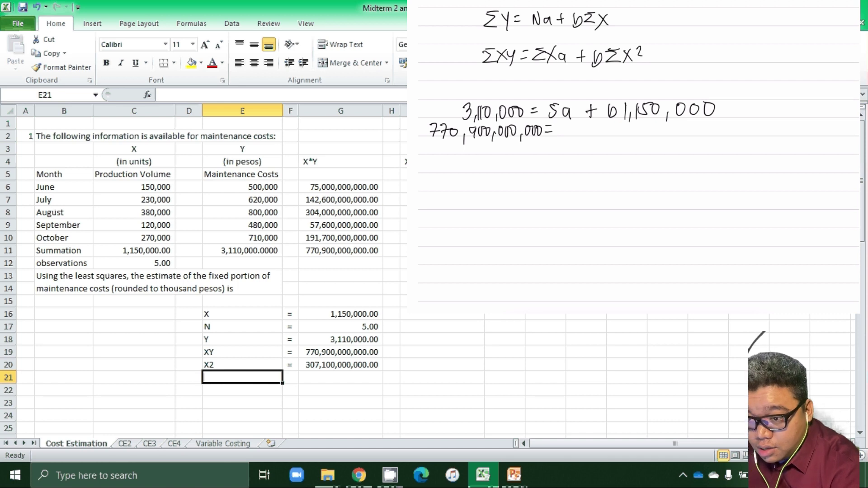
{"action": "left_click_drag", "start_coordinate": [565, 127], "coordinate": [569, 140]}
{"action": "left_click_drag", "start_coordinate": [575, 126], "coordinate": [581, 135]}
{"action": "mouse_move", "coordinate": [590, 127]}
{"action": "left_mouse_down"}
{"action": "mouse_move", "coordinate": [599, 140]}
{"action": "mouse_move", "coordinate": [610, 128]}
{"action": "left_mouse_up"}
{"action": "left_click_drag", "start_coordinate": [620, 125], "coordinate": [664, 136]}
{"action": "left_click_drag", "start_coordinate": [658, 131], "coordinate": [670, 130]}
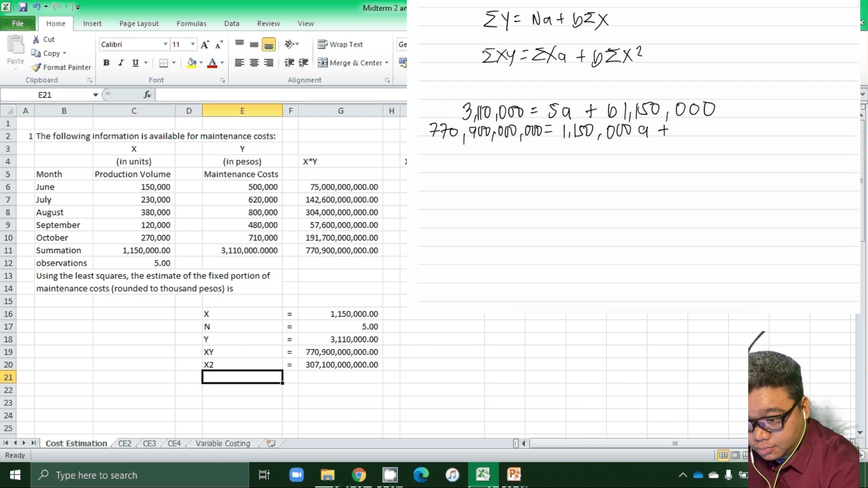
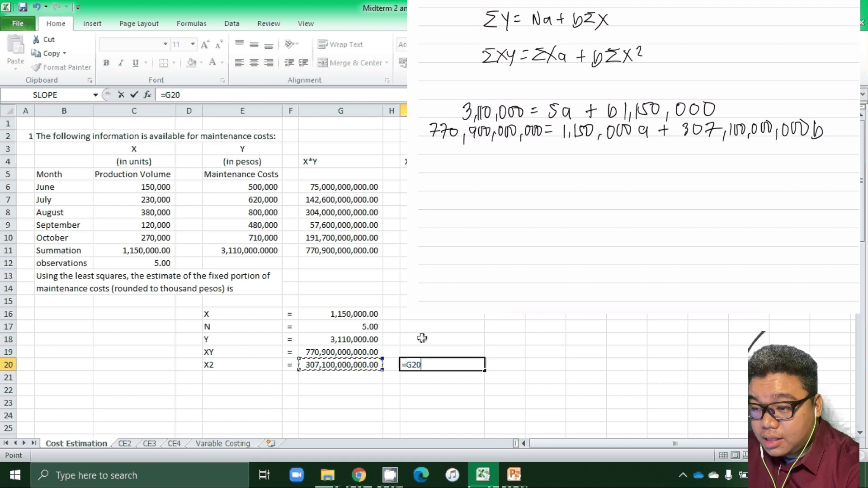
Try dividing the X2 total by the XY total in I20 with the formula =G20/G19
{"action": "type", "text": "/"}
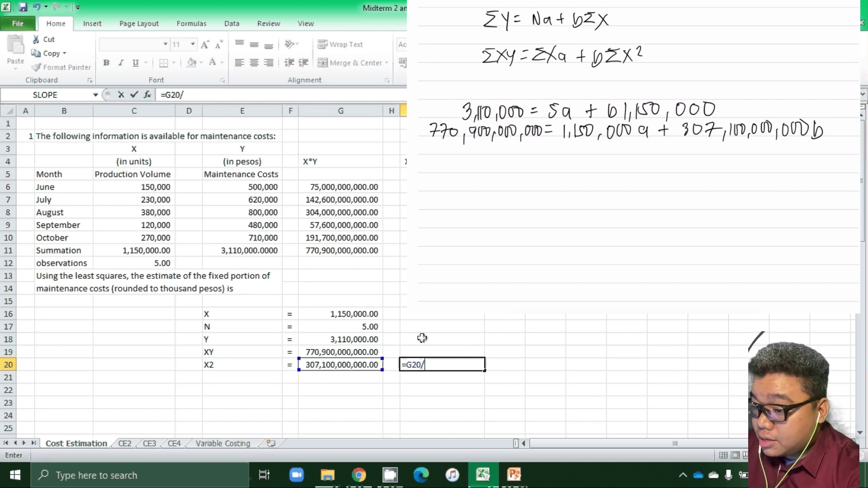
{"action": "key", "text": "Left"}
{"action": "key", "text": "Left"}
{"action": "key", "text": "Up"}
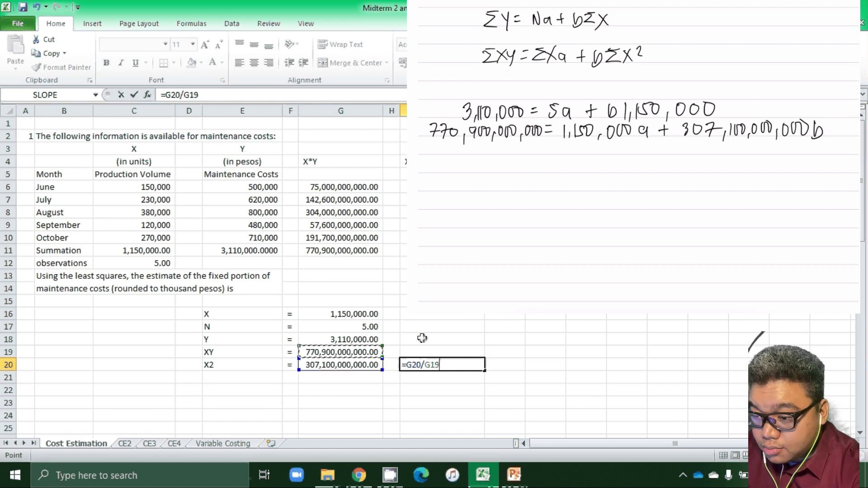
{"action": "key", "text": "Return"}
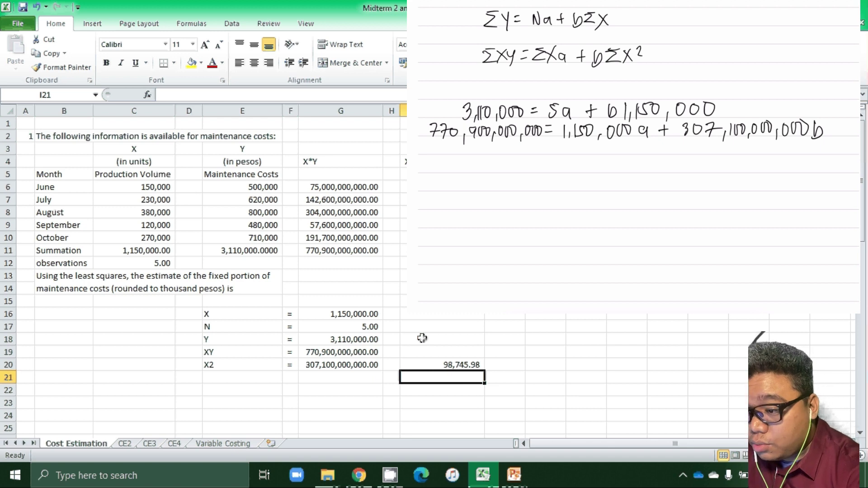
Increase the decimal places of I20 to four and clear the cell's formula
{"action": "key", "text": "Up"}
{"action": "key", "text": "alt+h"}
{"action": "key", "text": "0"}
{"action": "key", "text": "Delete"}
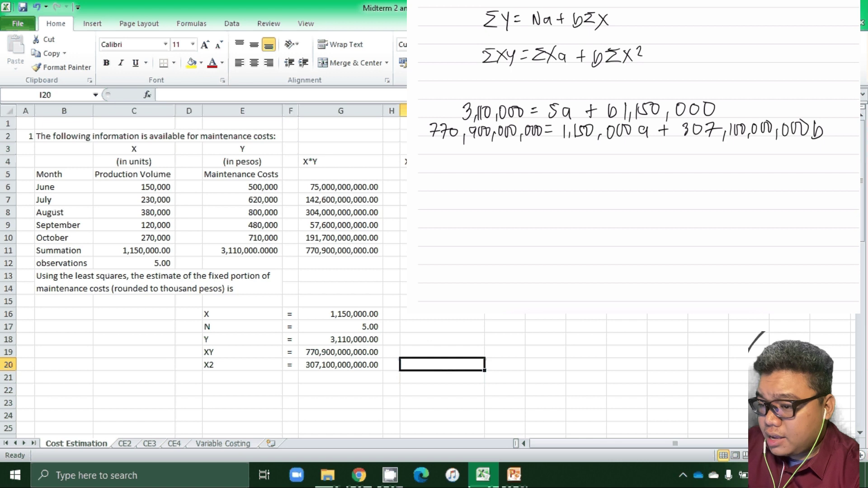
Divide the X2 total by the X total in I20 with the formula =G20/G16
{"action": "type", "text": "="}
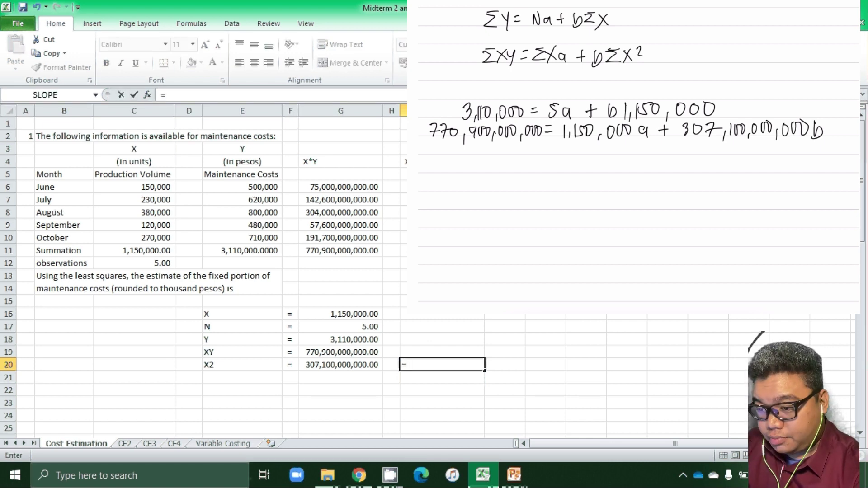
{"action": "key", "text": "BackSpace"}
{"action": "type", "text": "="}
{"action": "key", "text": "Left"}
{"action": "key", "text": "Left"}
{"action": "type", "text": "/"}
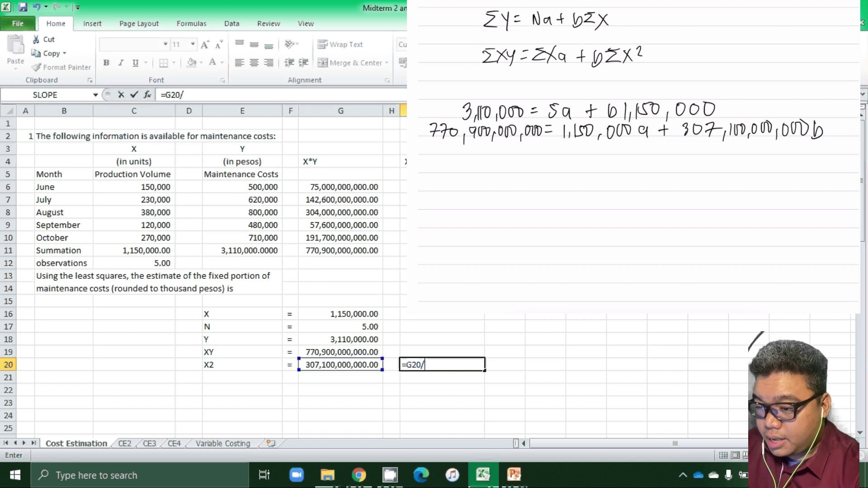
{"action": "left_click", "coordinate": [341, 314]}
{"action": "key", "text": "Return"}
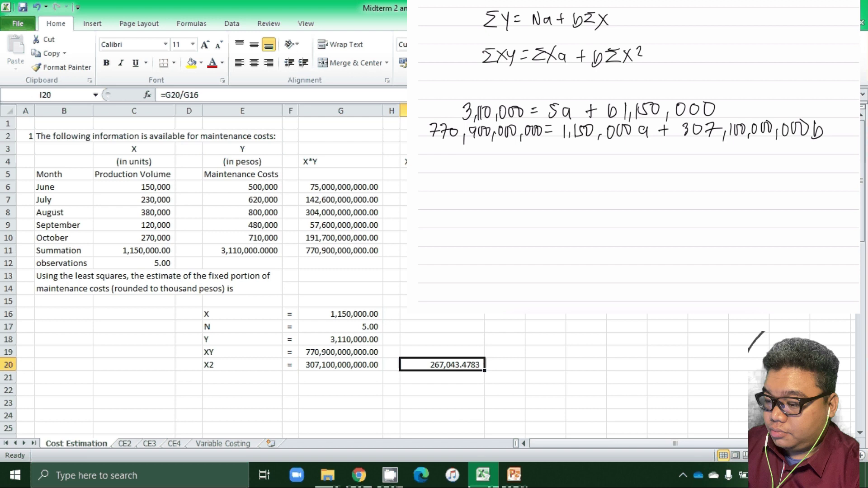
Replace the formula in I20 with the X total divided by N, =G16/G17
{"action": "key", "text": "Delete"}
{"action": "type", "text": "="}
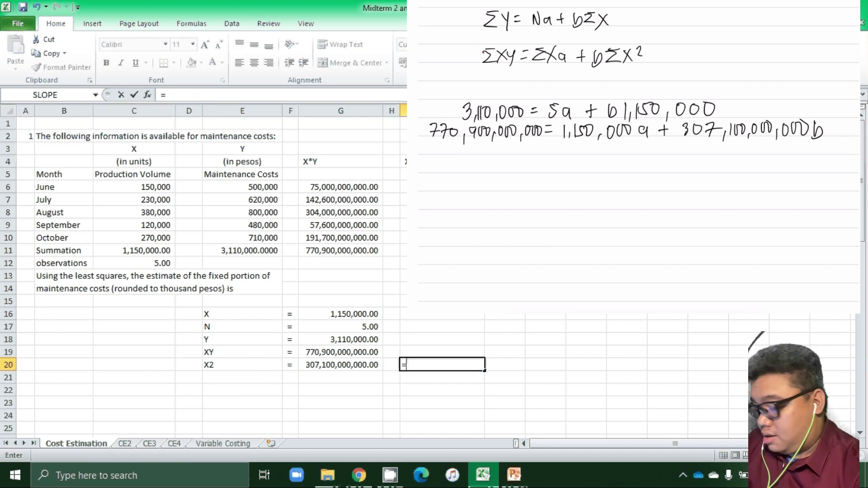
{"action": "left_click", "coordinate": [391, 339]}
{"action": "left_click", "coordinate": [341, 314]}
{"action": "type", "text": "/"}
{"action": "left_click", "coordinate": [442, 326]}
{"action": "key", "text": "Return"}
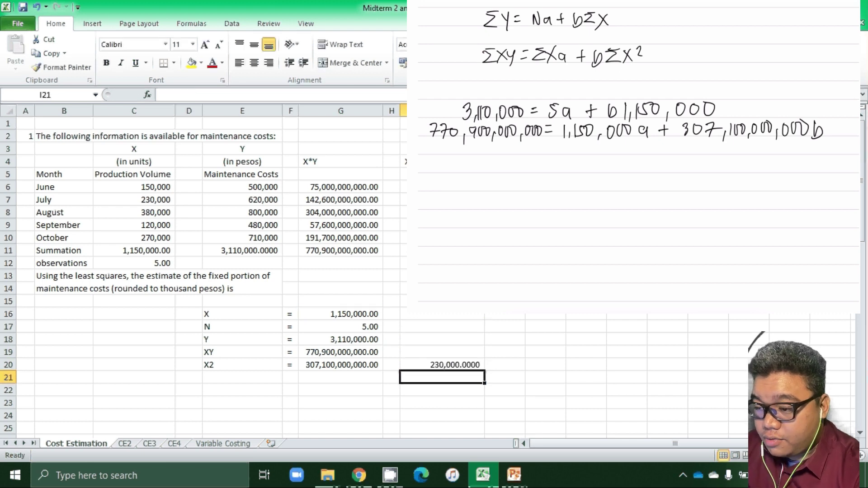
{"action": "left_click", "coordinate": [442, 364]}
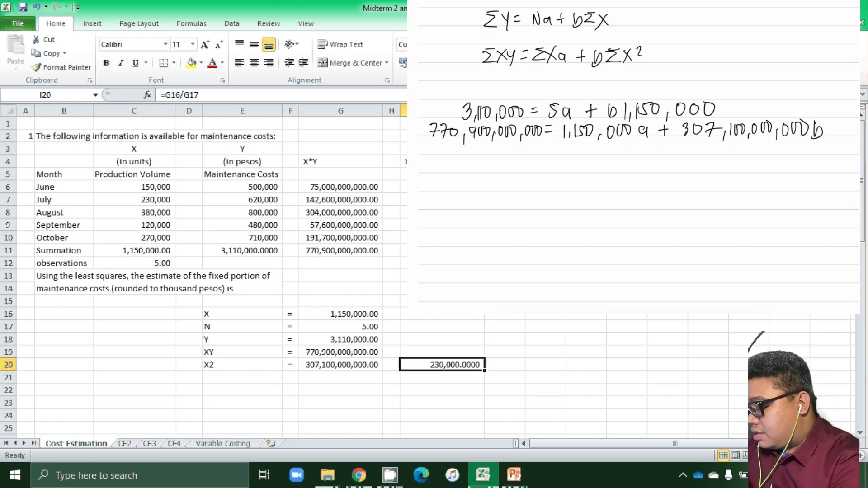
Handwrite parentheses around the first equation and the multiplier 230,000 beside it
{"action": "left_click_drag", "start_coordinate": [450, 101], "coordinate": [447, 125]}
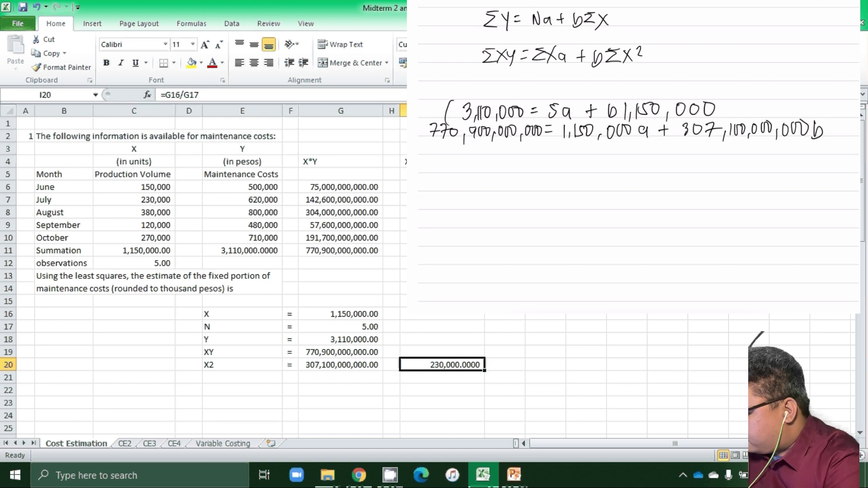
{"action": "mouse_move", "coordinate": [723, 96]}
{"action": "left_mouse_down"}
{"action": "mouse_move", "coordinate": [722, 115]}
{"action": "mouse_move", "coordinate": [768, 115]}
{"action": "left_mouse_up"}
{"action": "mouse_move", "coordinate": [776, 113]}
{"action": "left_mouse_down"}
{"action": "mouse_move", "coordinate": [774, 120]}
{"action": "mouse_move", "coordinate": [784, 114]}
{"action": "left_mouse_up"}
{"action": "left_click_drag", "start_coordinate": [796, 103], "coordinate": [812, 103]}
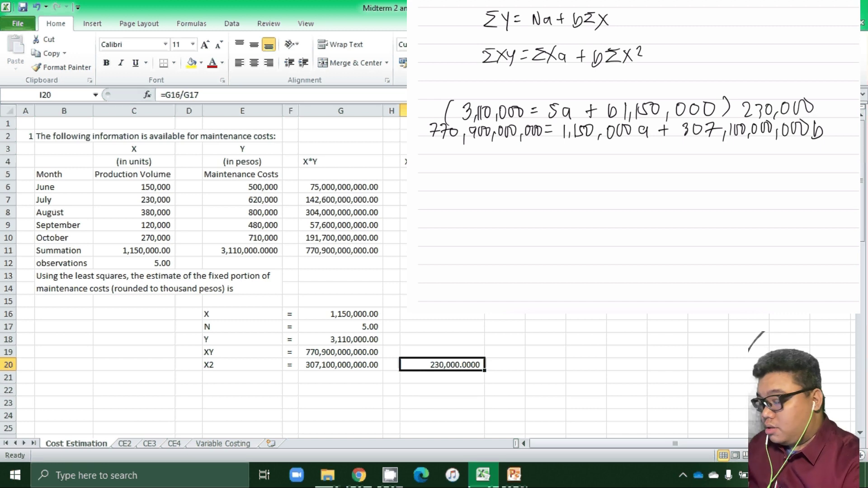
Multiply the Y total by the I20 multiplier in I23 with the formula =G18*I20
{"action": "left_click", "coordinate": [442, 390]}
{"action": "left_click", "coordinate": [442, 402]}
{"action": "type", "text": "="}
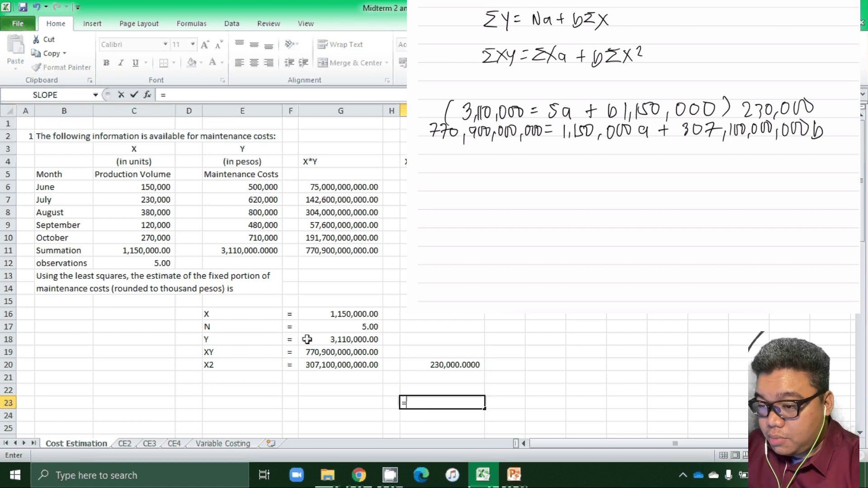
{"action": "left_click", "coordinate": [306, 339]}
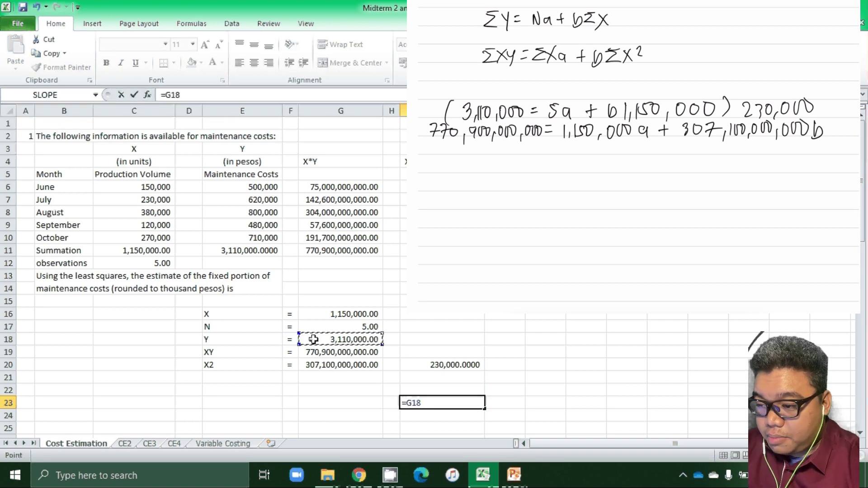
{"action": "type", "text": "*"}
{"action": "left_click", "coordinate": [451, 367]}
{"action": "key", "text": "Return"}
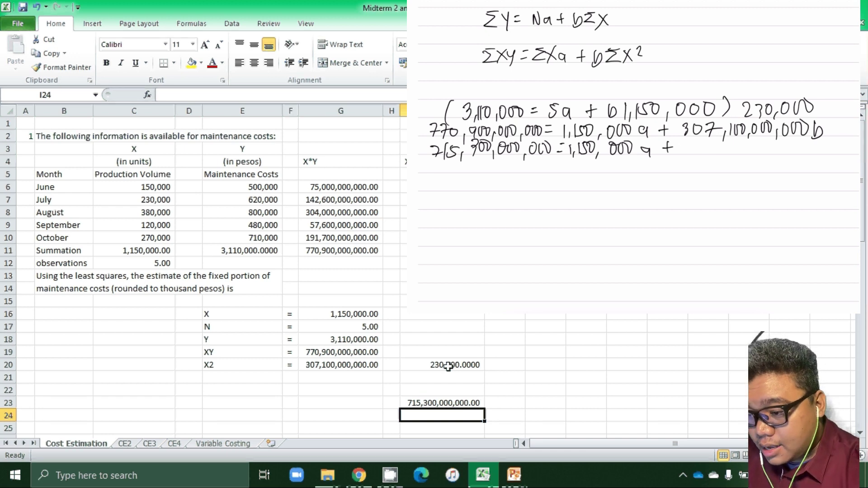
Multiply the X total by the I20 multiplier in I24 with the formula =G16*I20
{"action": "type", "text": "="}
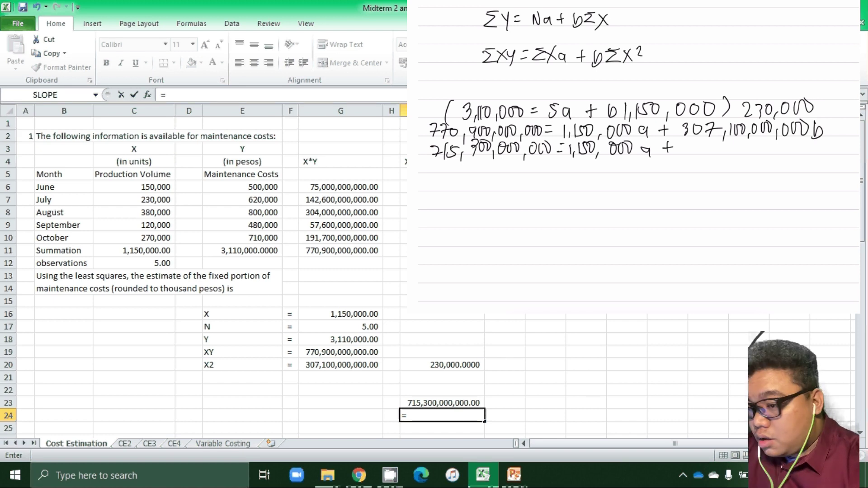
{"action": "left_click", "coordinate": [323, 312]}
{"action": "type", "text": "*"}
{"action": "left_click", "coordinate": [412, 363]}
{"action": "key", "text": "Return"}
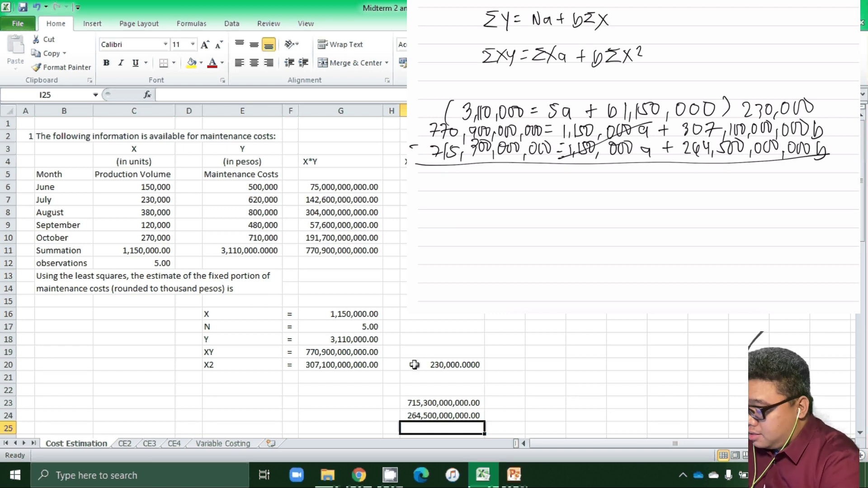
Subtract the I23 product from the XY total in I25 with the formula =G19-I23
{"action": "type", "text": "="}
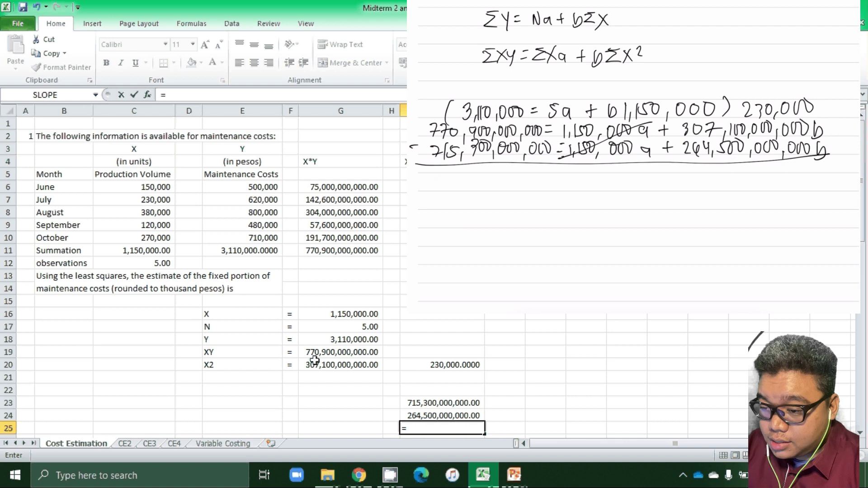
{"action": "left_click", "coordinate": [309, 352]}
{"action": "type", "text": "-"}
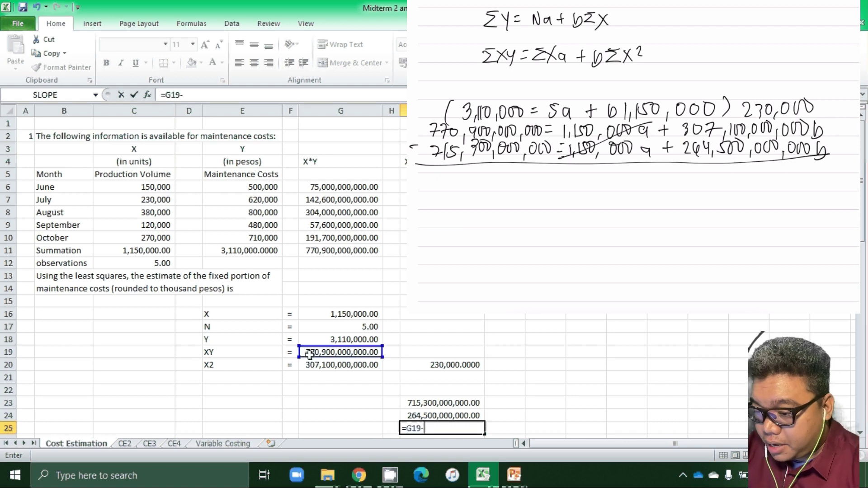
{"action": "left_click", "coordinate": [436, 402]}
{"action": "key", "text": "Return"}
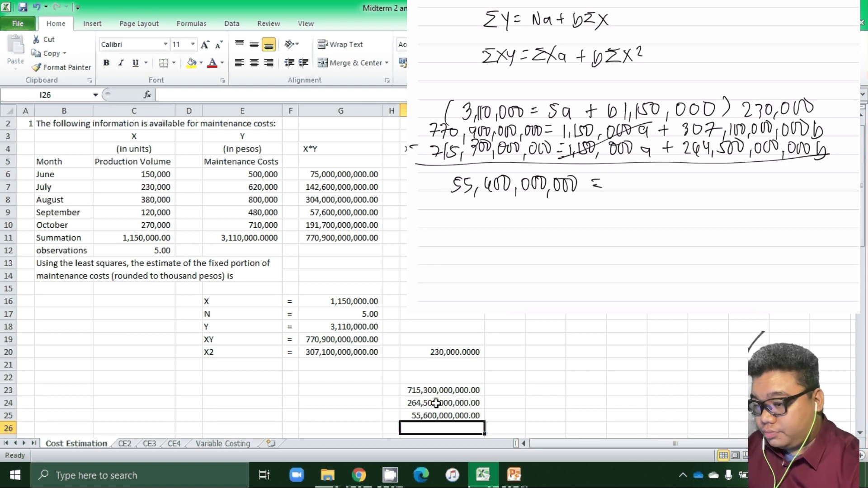
Subtract the I24 product from the X2 total in I27 with the formula =G20-I24
{"action": "key", "text": "Return"}
{"action": "type", "text": "="}
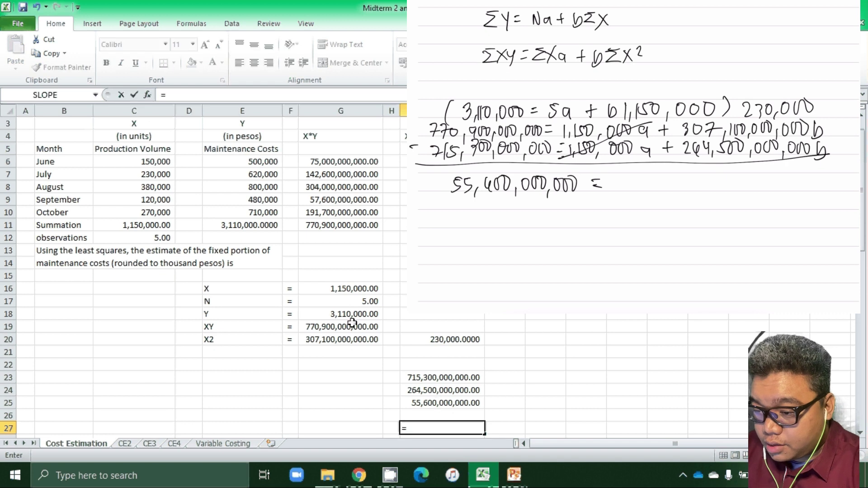
{"action": "left_click", "coordinate": [322, 340]}
{"action": "type", "text": "-"}
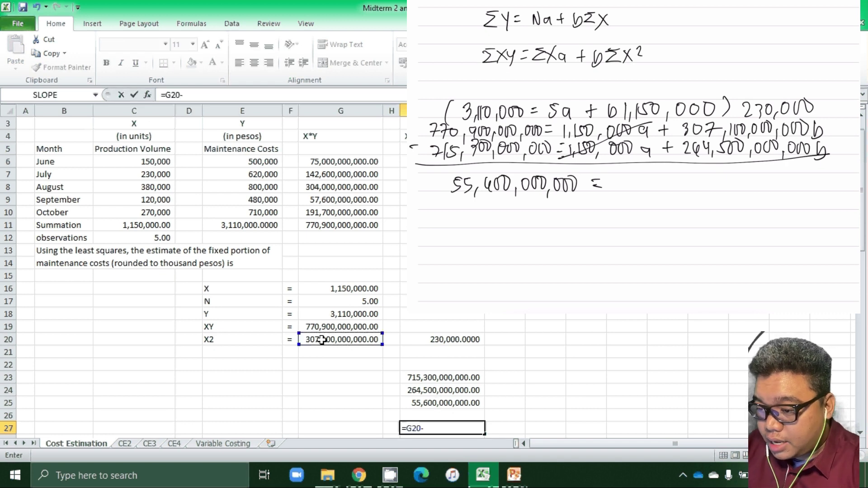
{"action": "left_click", "coordinate": [457, 388]}
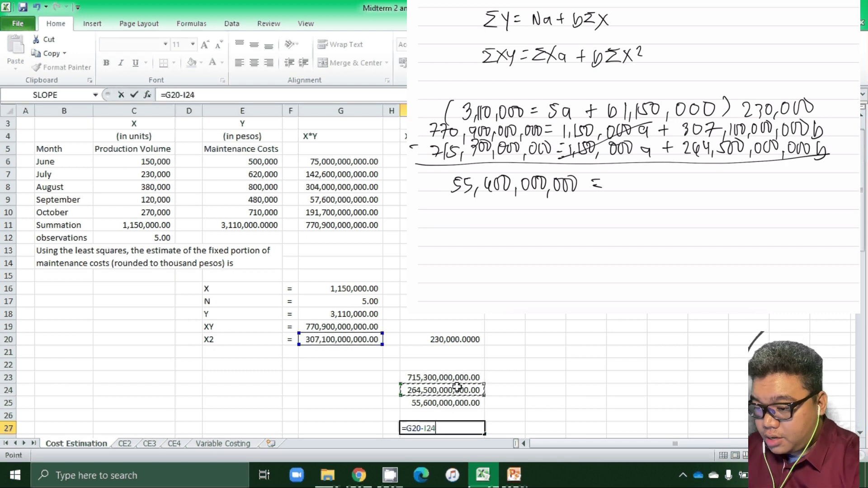
{"action": "key", "text": "Return"}
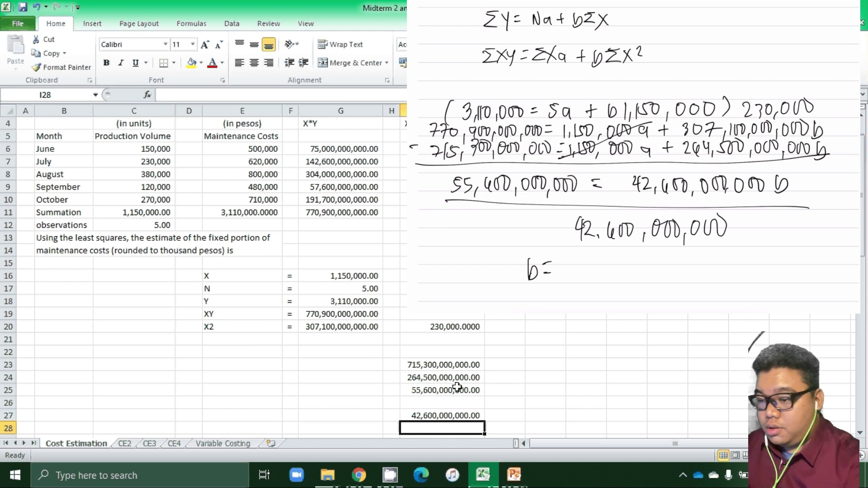
Calculate b in I29 with the formula =I25/I27 and increase its display to seven decimal places
{"action": "scroll", "coordinate": [457, 387], "scroll_direction": "down", "scroll_amount": 1}
{"action": "key", "text": "Down"}
{"action": "type", "text": "="}
{"action": "left_click", "coordinate": [457, 385]}
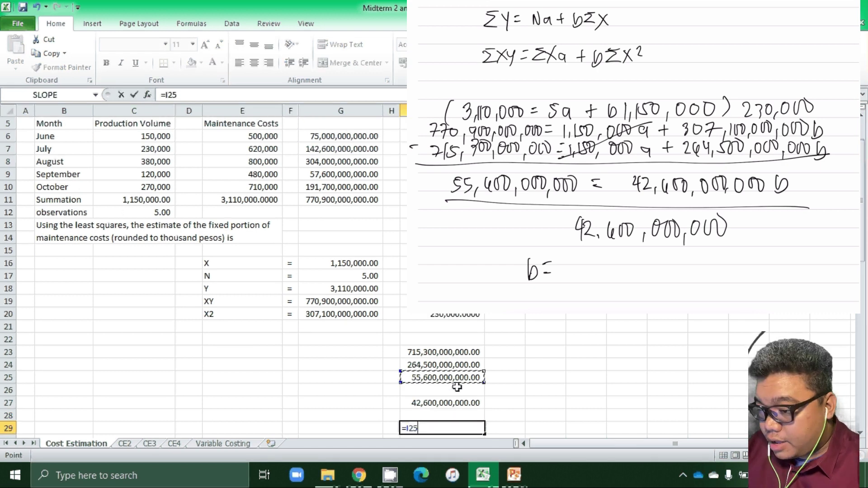
{"action": "type", "text": "/"}
{"action": "key", "text": "Up"}
{"action": "key", "text": "Up"}
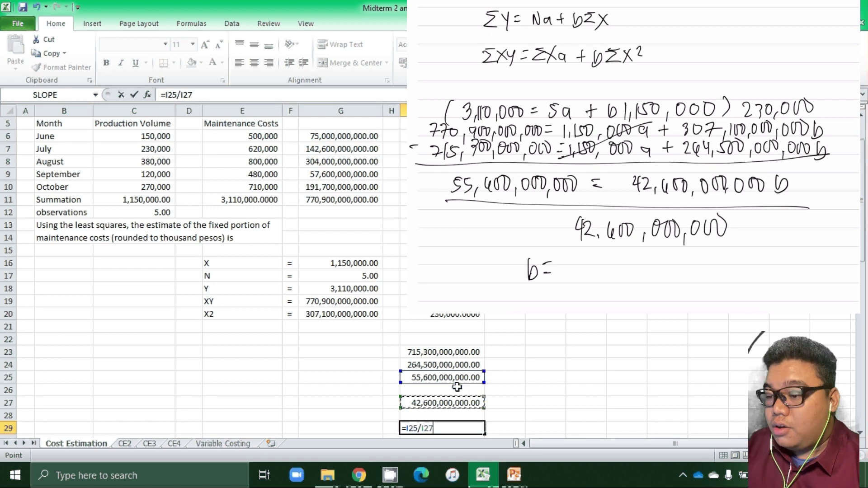
{"action": "key", "text": "Return"}
{"action": "key", "text": "Up"}
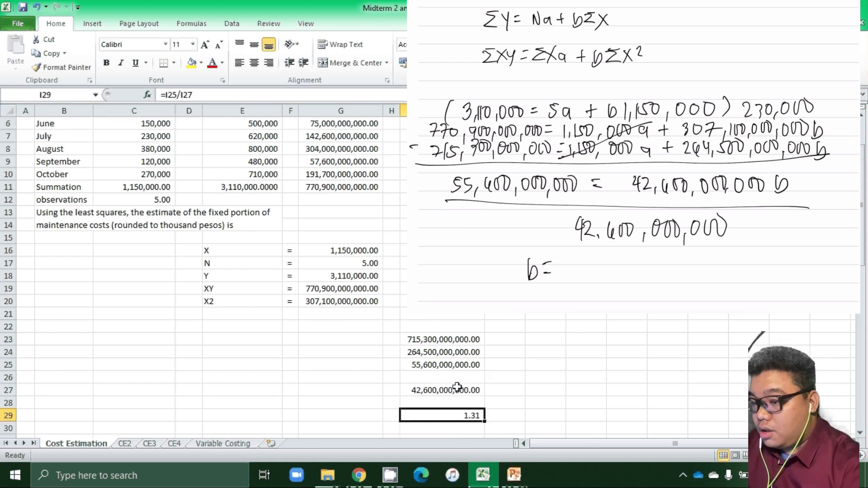
{"action": "left_click", "coordinate": [445, 63]}
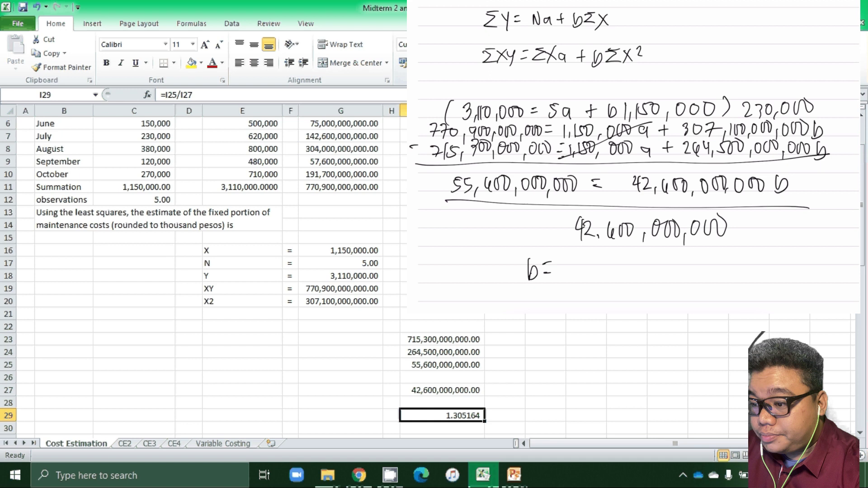
{"action": "left_click", "coordinate": [445, 63]}
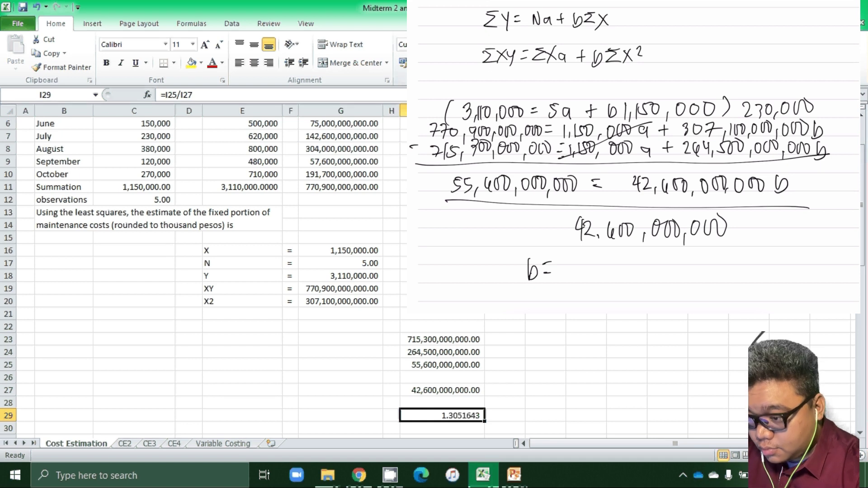
Handwrite 1.3052 as the value of b and label it VC/unit
{"action": "mouse_move", "coordinate": [576, 259]}
{"action": "left_mouse_down"}
{"action": "mouse_move", "coordinate": [576, 278]}
{"action": "mouse_move", "coordinate": [603, 262]}
{"action": "mouse_move", "coordinate": [601, 276]}
{"action": "mouse_move", "coordinate": [639, 261]}
{"action": "mouse_move", "coordinate": [626, 278]}
{"action": "mouse_move", "coordinate": [658, 279]}
{"action": "left_mouse_up"}
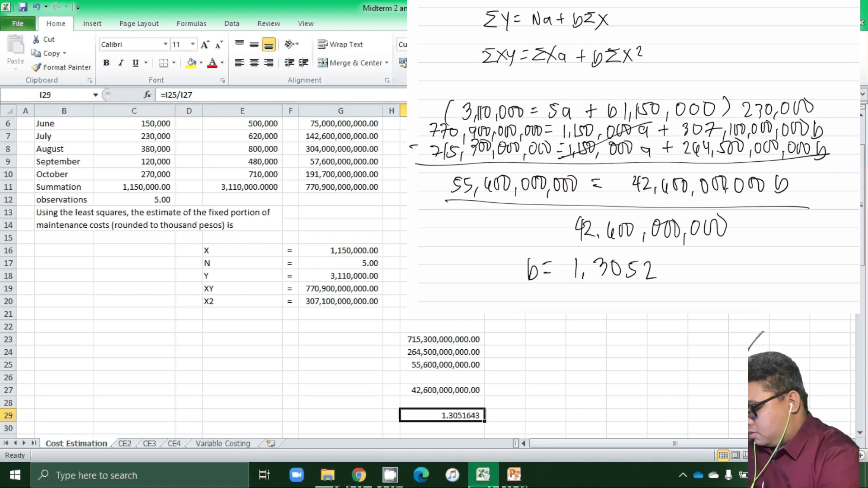
{"action": "scroll", "coordinate": [633, 159], "scroll_direction": "down", "scroll_amount": 5}
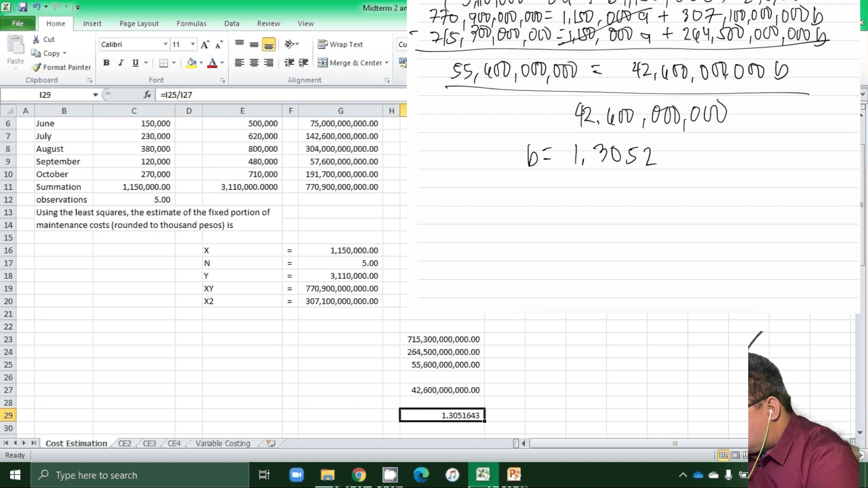
{"action": "left_click_drag", "start_coordinate": [712, 142], "coordinate": [732, 159]}
{"action": "mouse_move", "coordinate": [740, 141]}
{"action": "left_mouse_down"}
{"action": "mouse_move", "coordinate": [733, 163]}
{"action": "mouse_move", "coordinate": [753, 162]}
{"action": "left_mouse_up"}
{"action": "mouse_move", "coordinate": [755, 162]}
{"action": "left_mouse_down"}
{"action": "mouse_move", "coordinate": [763, 149]}
{"action": "mouse_move", "coordinate": [764, 161]}
{"action": "left_mouse_up"}
{"action": "left_click_drag", "start_coordinate": [769, 148], "coordinate": [769, 159]}
{"action": "left_click_drag", "start_coordinate": [767, 141], "coordinate": [777, 157]}
{"action": "left_click_drag", "start_coordinate": [774, 145], "coordinate": [781, 143]}
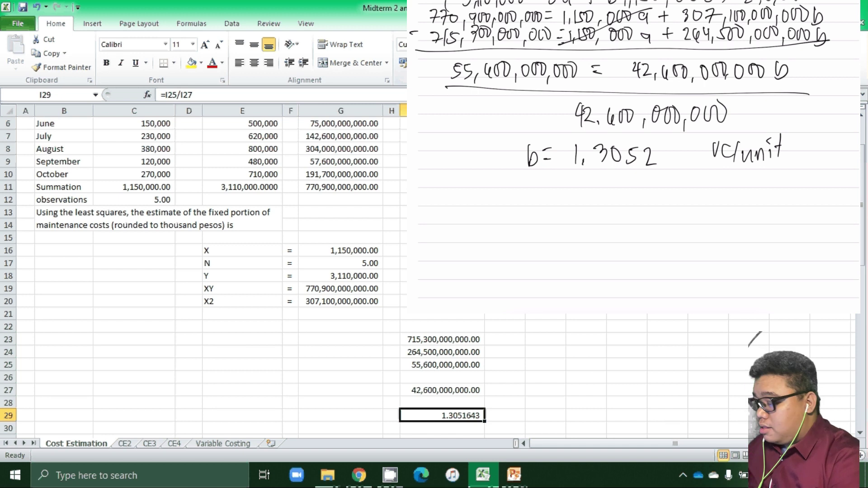
Handwrite the substituted first equation, 3,110,000 = 5a + (1.3052)1,150,000, below the value of b
{"action": "scroll", "coordinate": [633, 158], "scroll_direction": "up", "scroll_amount": 4}
{"action": "scroll", "coordinate": [633, 158], "scroll_direction": "down", "scroll_amount": 2}
{"action": "scroll", "coordinate": [632, 158], "scroll_direction": "down", "scroll_amount": 3}
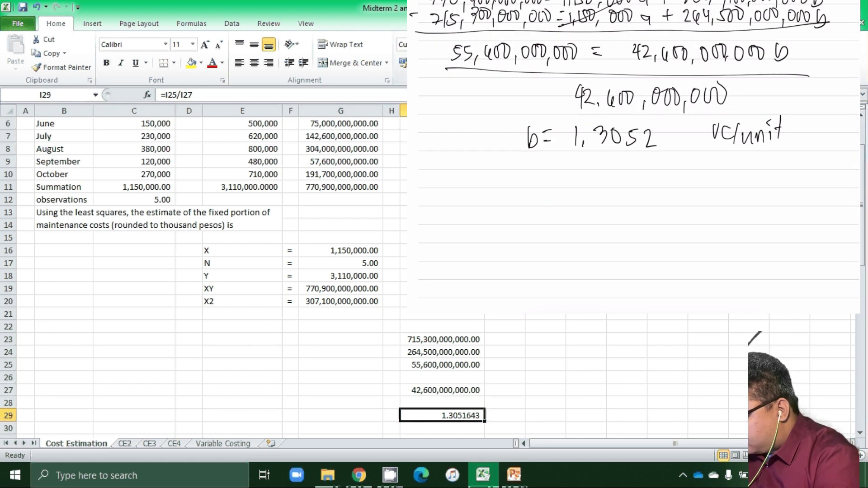
{"action": "mouse_move", "coordinate": [461, 176]}
{"action": "left_mouse_down"}
{"action": "mouse_move", "coordinate": [473, 195]}
{"action": "mouse_move", "coordinate": [505, 194]}
{"action": "mouse_move", "coordinate": [514, 178]}
{"action": "left_mouse_up"}
{"action": "left_click_drag", "start_coordinate": [524, 176], "coordinate": [557, 177]}
{"action": "mouse_move", "coordinate": [548, 184]}
{"action": "left_mouse_down"}
{"action": "mouse_move", "coordinate": [584, 173]}
{"action": "mouse_move", "coordinate": [570, 188]}
{"action": "mouse_move", "coordinate": [623, 191]}
{"action": "left_mouse_up"}
{"action": "left_click_drag", "start_coordinate": [619, 185], "coordinate": [658, 189]}
{"action": "left_click_drag", "start_coordinate": [662, 186], "coordinate": [675, 189]}
{"action": "mouse_move", "coordinate": [687, 175]}
{"action": "left_mouse_down"}
{"action": "mouse_move", "coordinate": [693, 188]}
{"action": "mouse_move", "coordinate": [719, 193]}
{"action": "left_mouse_up"}
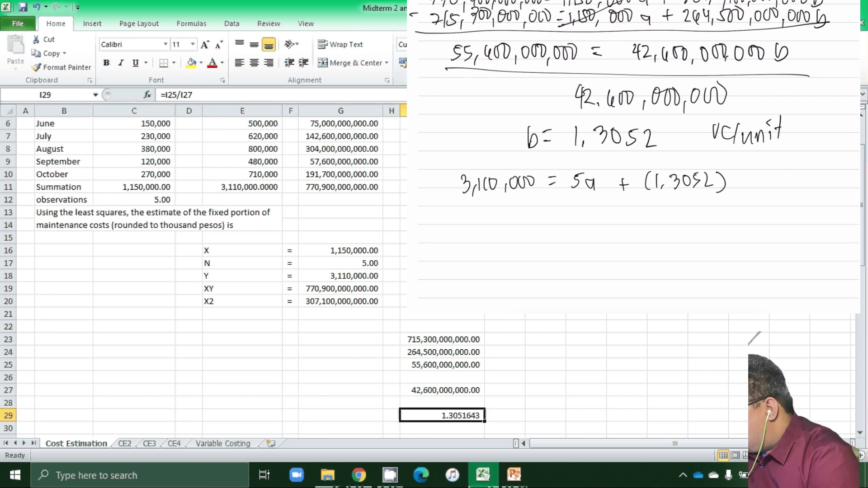
{"action": "scroll", "coordinate": [633, 154], "scroll_direction": "up", "scroll_amount": 3}
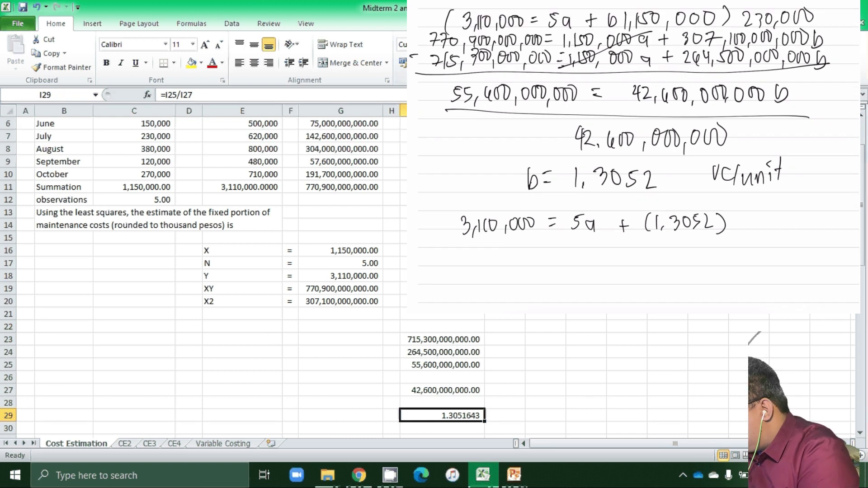
{"action": "scroll", "coordinate": [633, 154], "scroll_direction": "down", "scroll_amount": 3}
{"action": "left_click_drag", "start_coordinate": [738, 182], "coordinate": [738, 201]}
{"action": "mouse_move", "coordinate": [749, 183]}
{"action": "left_mouse_down"}
{"action": "mouse_move", "coordinate": [749, 201]}
{"action": "mouse_move", "coordinate": [766, 182]}
{"action": "mouse_move", "coordinate": [780, 183]}
{"action": "left_mouse_up"}
{"action": "left_click_drag", "start_coordinate": [790, 179], "coordinate": [801, 181]}
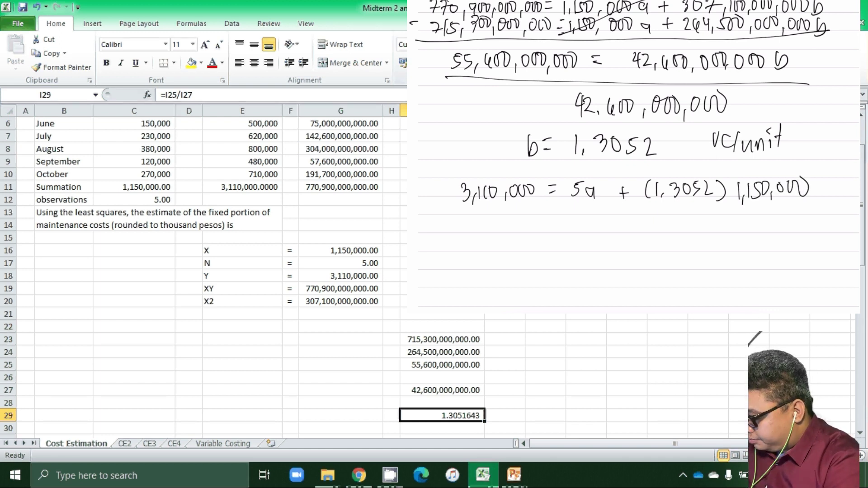
Multiply b by the X total in I30 with the formula =I29*G16
{"action": "left_click", "coordinate": [443, 428]}
{"action": "type", "text": "="}
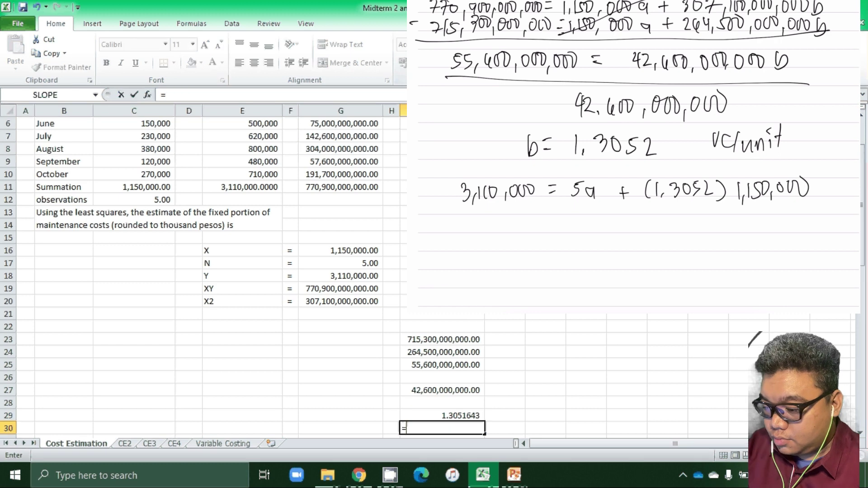
{"action": "type", "text": "I29*"}
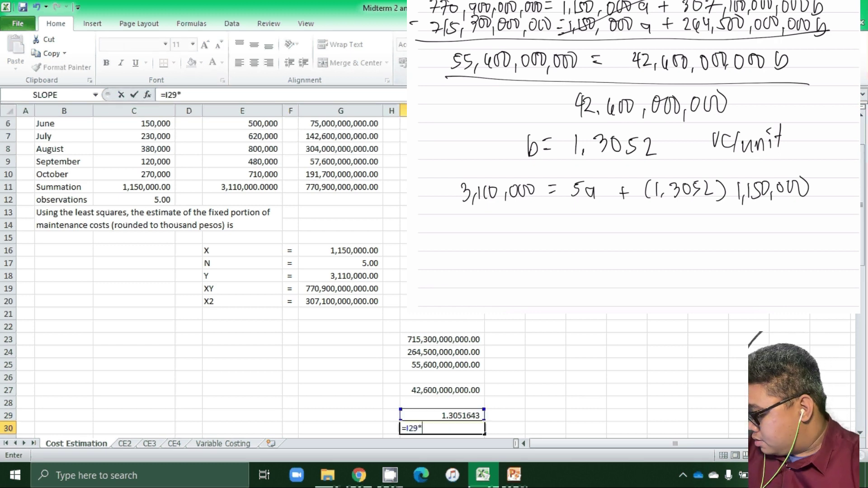
{"action": "left_click", "coordinate": [325, 251]}
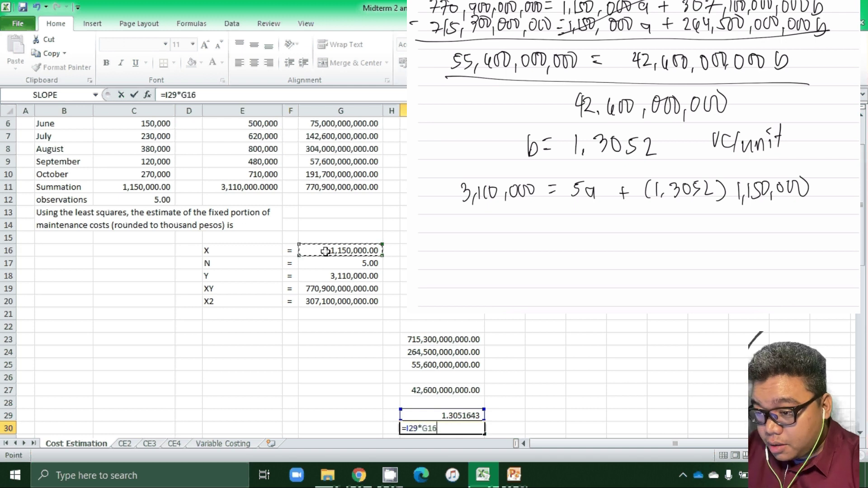
{"action": "key", "text": "Return"}
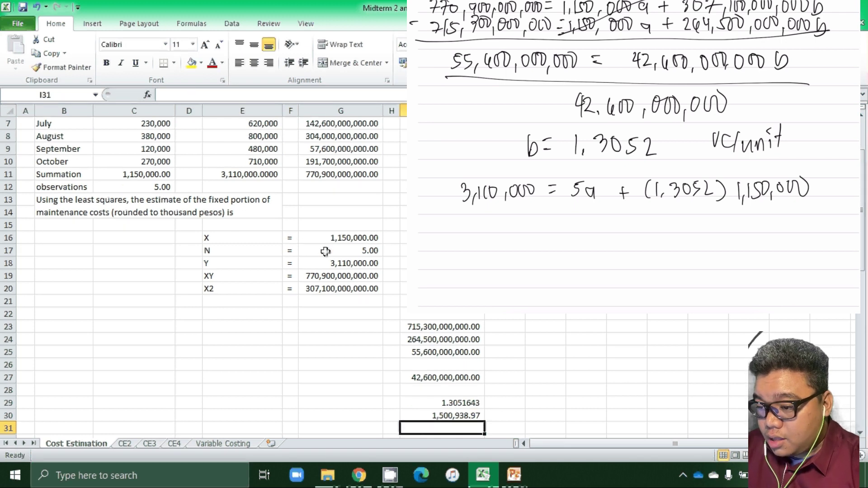
Subtract the variable cost in I30 from the Y total in I31 with the formula =G18-I30
{"action": "scroll", "coordinate": [325, 251], "scroll_direction": "down", "scroll_amount": 1}
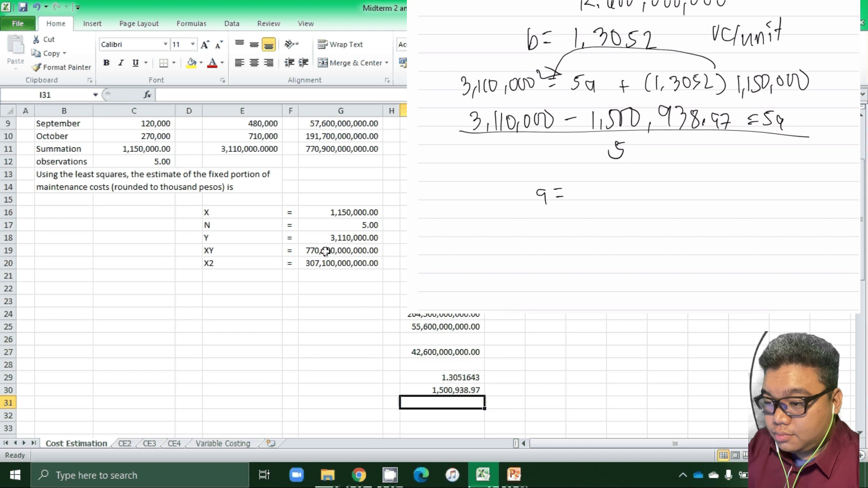
{"action": "type", "text": "=I18"}
{"action": "key", "text": "Left"}
{"action": "key", "text": "Left"}
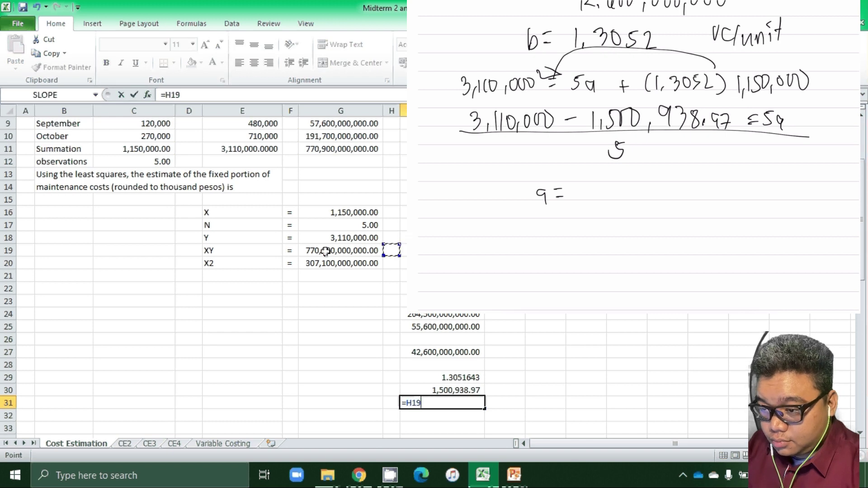
{"action": "type", "text": "-"}
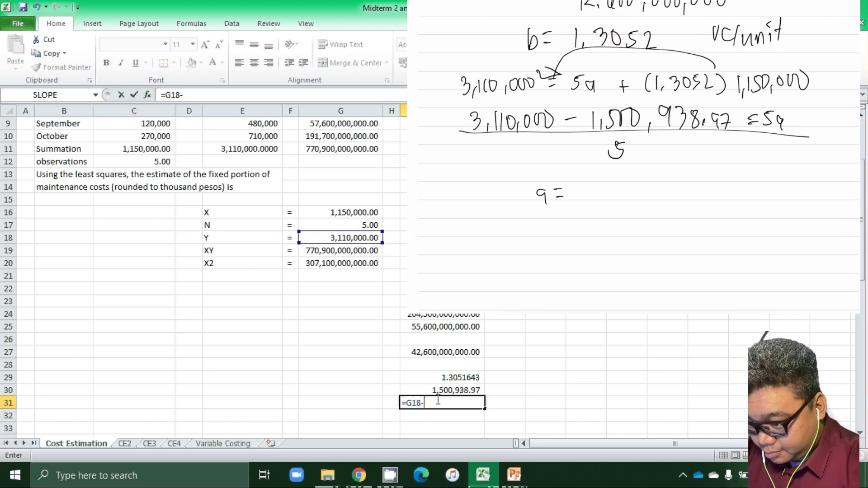
{"action": "left_click", "coordinate": [428, 390]}
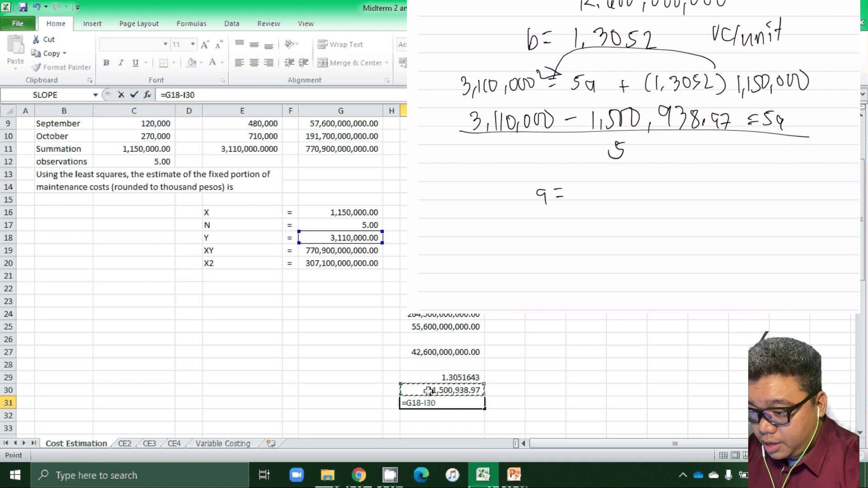
{"action": "key", "text": "Return"}
Calculate the fixed cost a in I32 by dividing the difference with the formula =I31/5
{"action": "type", "text": "="}
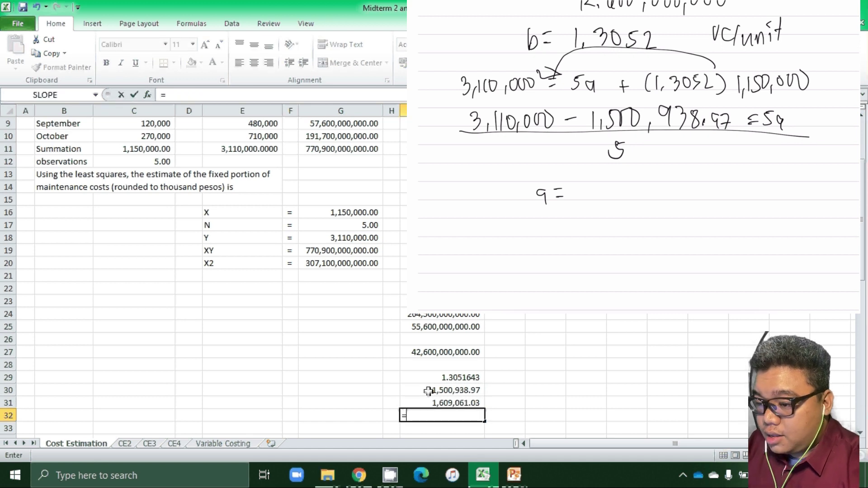
{"action": "key", "text": "Up"}
{"action": "type", "text": "/5"}
{"action": "key", "text": "Return"}
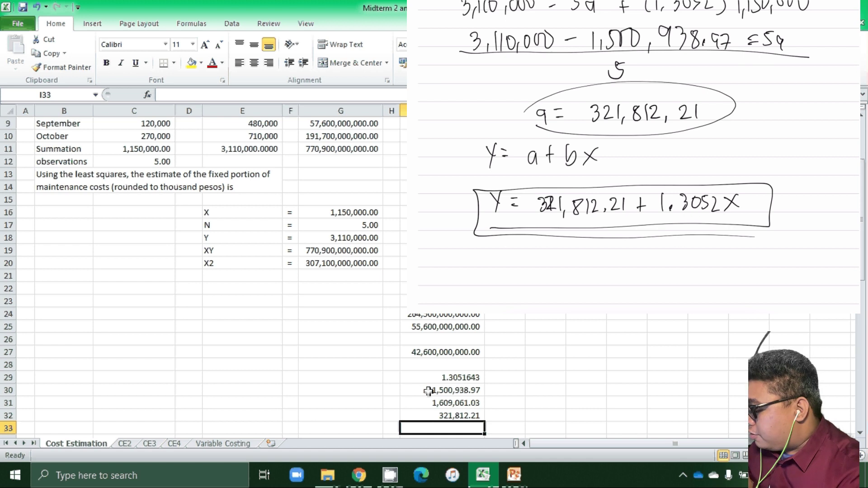
Review the maintenance cost data at the top of the sheet and the calculations in column I
{"action": "scroll", "coordinate": [637, 154], "scroll_direction": "down", "scroll_amount": 1}
{"action": "scroll", "coordinate": [638, 154], "scroll_direction": "down", "scroll_amount": 1}
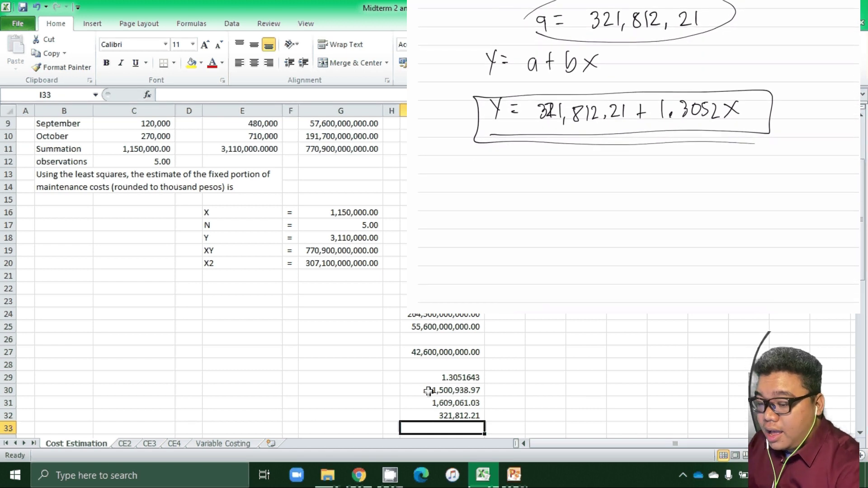
{"action": "key", "text": "ctrl+Up"}
{"action": "key", "text": "ctrl+Up"}
{"action": "key", "text": "ctrl+Up"}
{"action": "key", "text": "ctrl+Up"}
{"action": "key", "text": "ctrl+Up"}
{"action": "key", "text": "ctrl+Up"}
{"action": "key", "text": "ctrl+Up"}
{"action": "key", "text": "ctrl+Down"}
{"action": "key", "text": "ctrl+Down"}
{"action": "key", "text": "Down"}
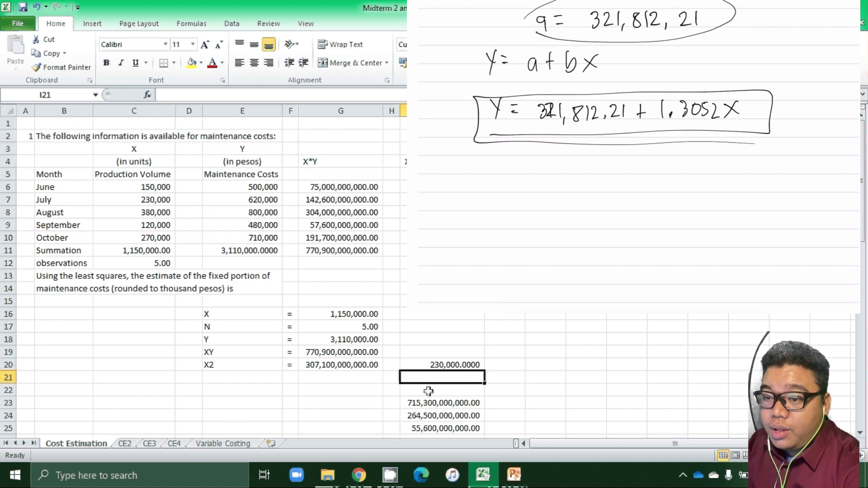
{"action": "key", "text": "ctrl+Down"}
{"action": "key", "text": "ctrl+Down"}
{"action": "key", "text": "ctrl+Down"}
{"action": "key", "text": "ctrl+Down"}
{"action": "key", "text": "ctrl+Down"}
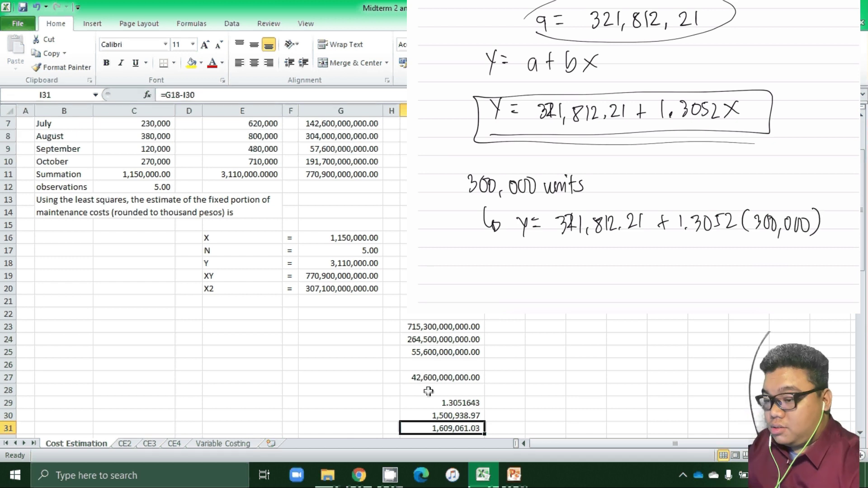
Enter the rounded variable cost per unit, 1.3052, in I35
{"action": "key", "text": "Down"}
{"action": "key", "text": "Down"}
{"action": "key", "text": "Down"}
{"action": "key", "text": "Down"}
{"action": "type", "text": "1"}
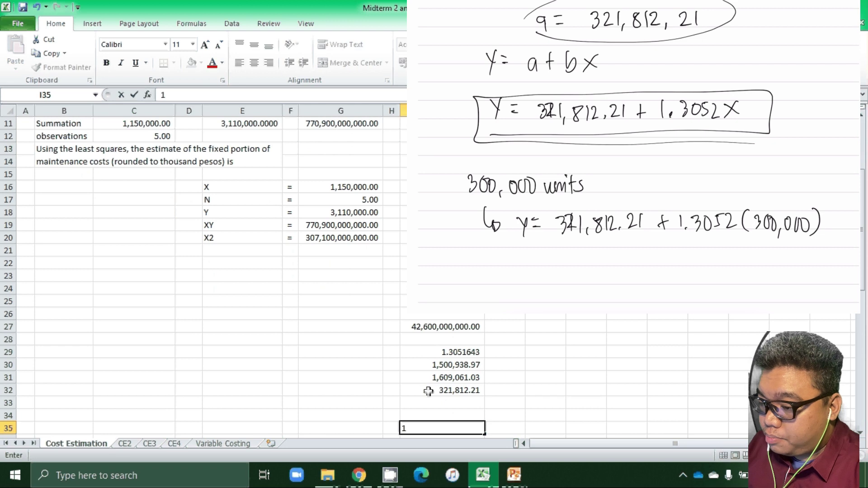
{"action": "type", "text": ".305"}
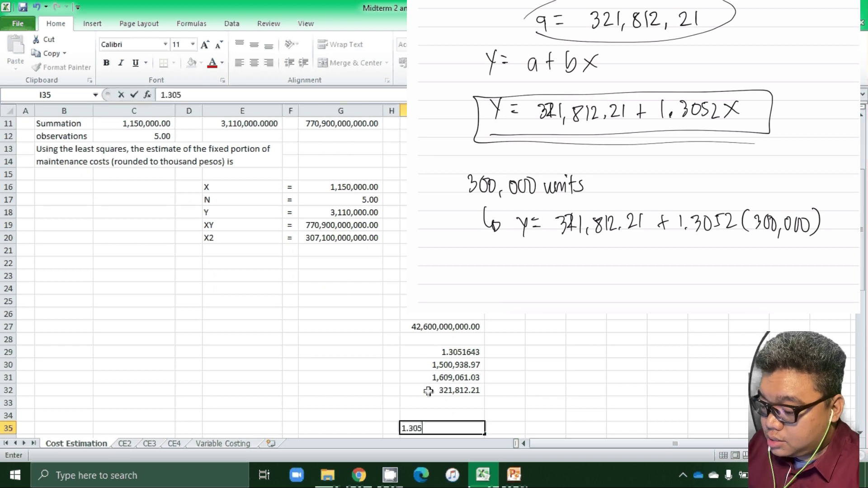
{"action": "type", "text": "2"}
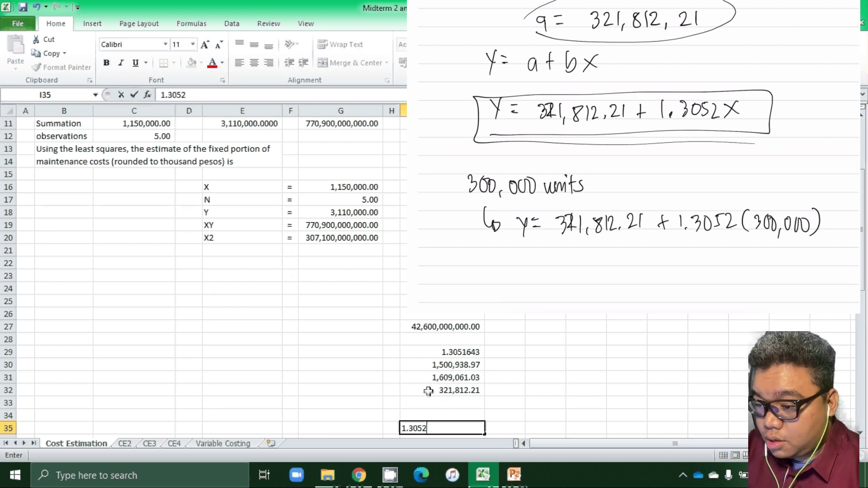
{"action": "key", "text": "Return"}
Calculate the variable cost for 300,000 units in I36 with the formula =I35*300000
{"action": "type", "text": "="}
{"action": "key", "text": "Up"}
{"action": "type", "text": "*30000"}
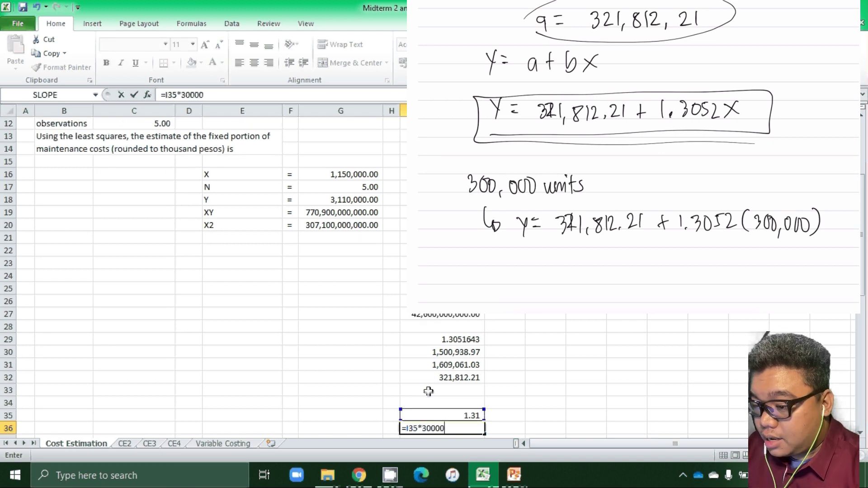
{"action": "key", "text": "Return"}
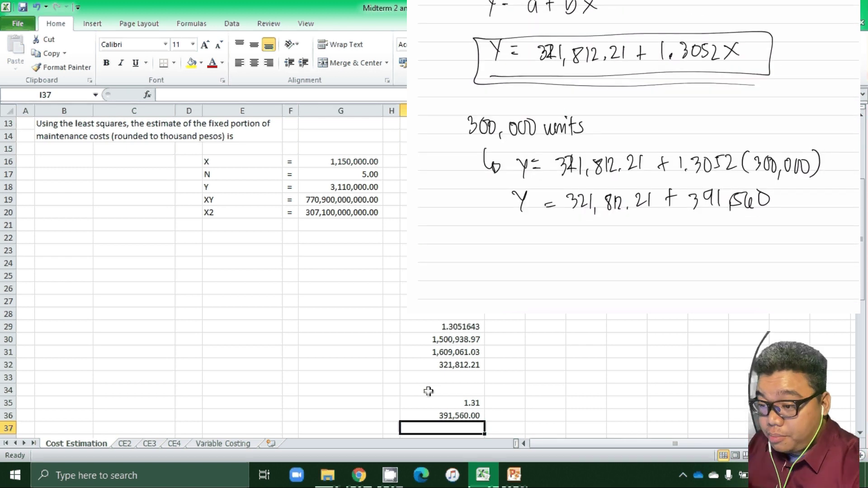
{"action": "type", "text": "="}
{"action": "key", "text": "Up"}
{"action": "type", "text": "*"}
{"action": "left_click", "coordinate": [446, 360]}
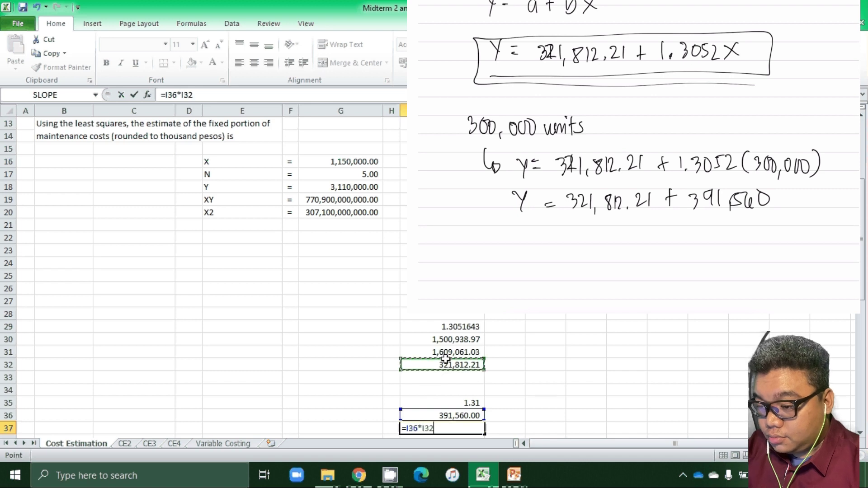
{"action": "key", "text": "Return"}
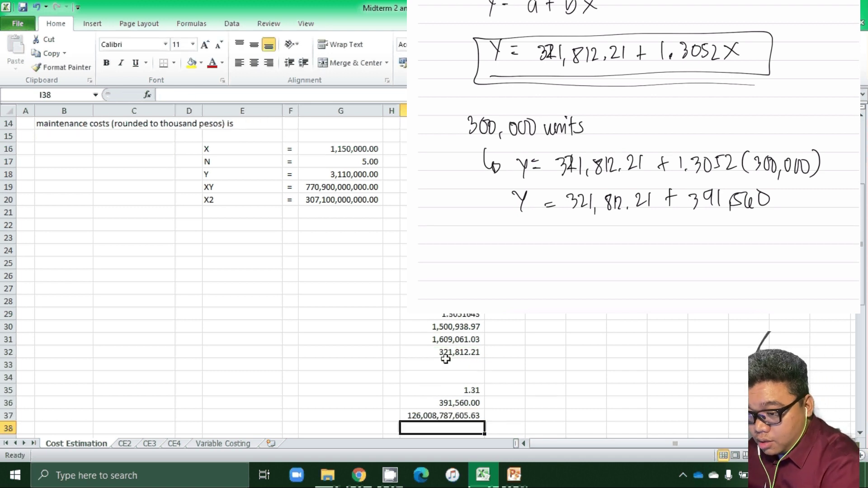
Calculate the total maintenance cost for 300,000 units in I37 with the formula =I36+I32
{"action": "key", "text": "Up"}
{"action": "type", "text": "="}
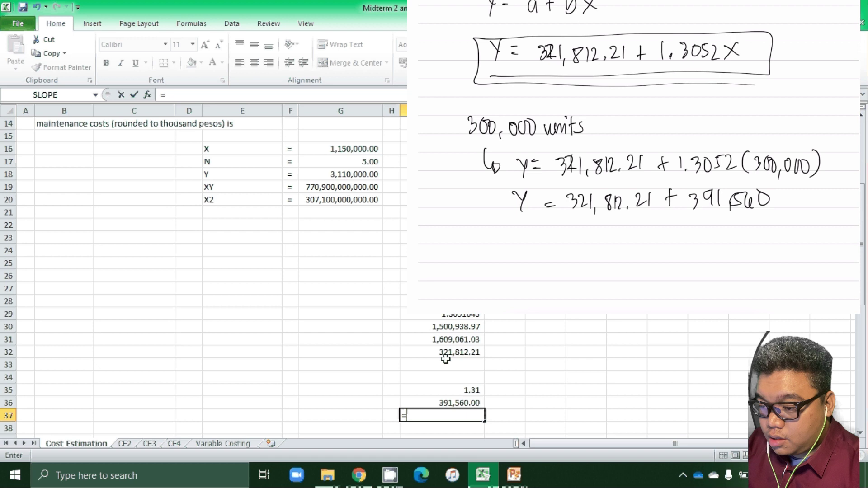
{"action": "key", "text": "Up"}
{"action": "type", "text": "+"}
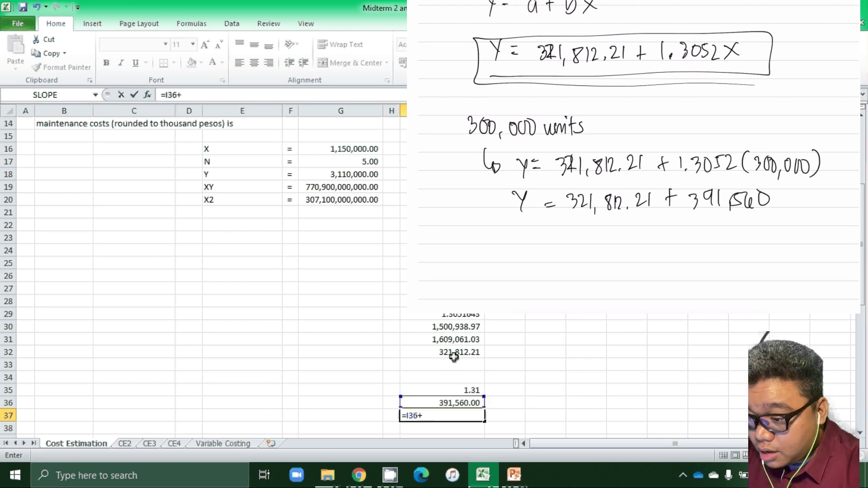
{"action": "left_click", "coordinate": [451, 355]}
{"action": "key", "text": "Return"}
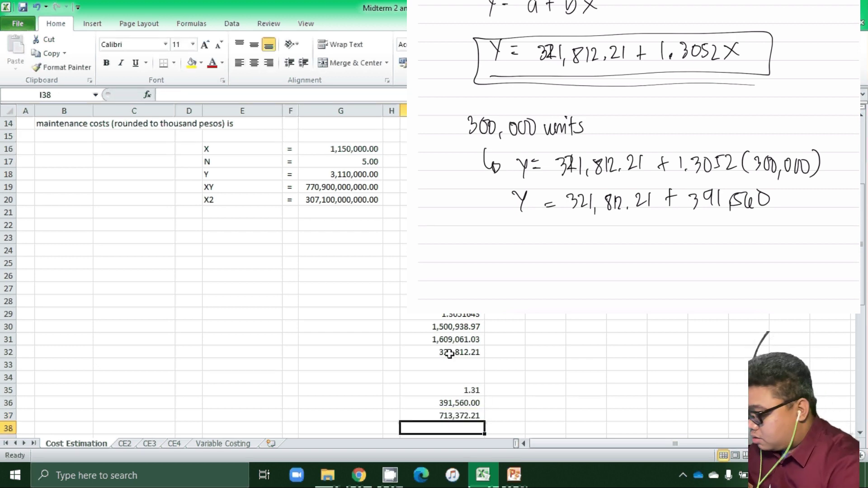